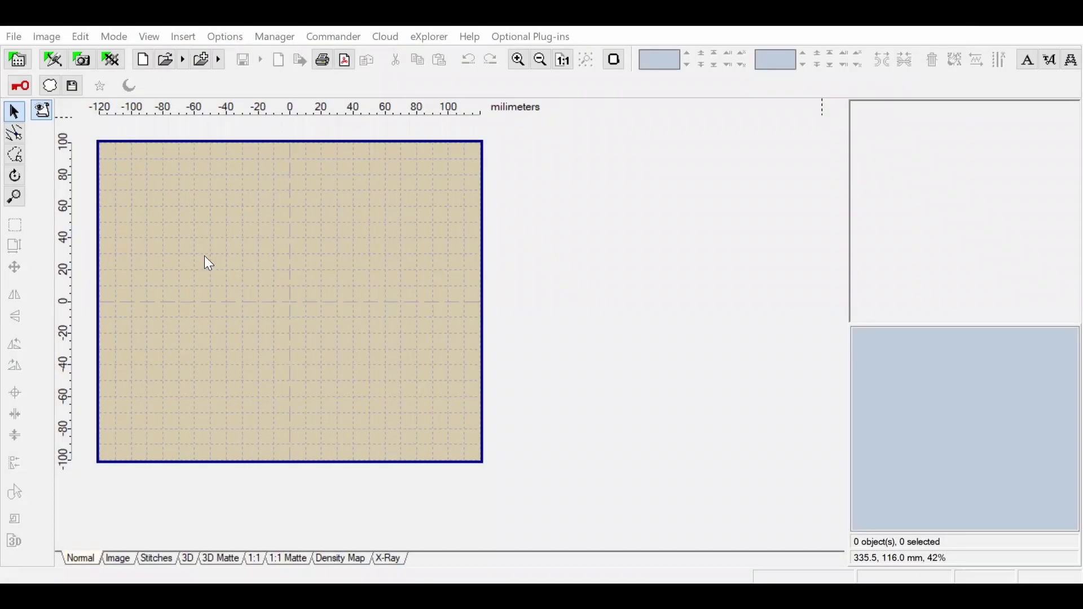
Keep the Janome M1 hoop and start inserting ready-made alphabet text
click(615, 60)
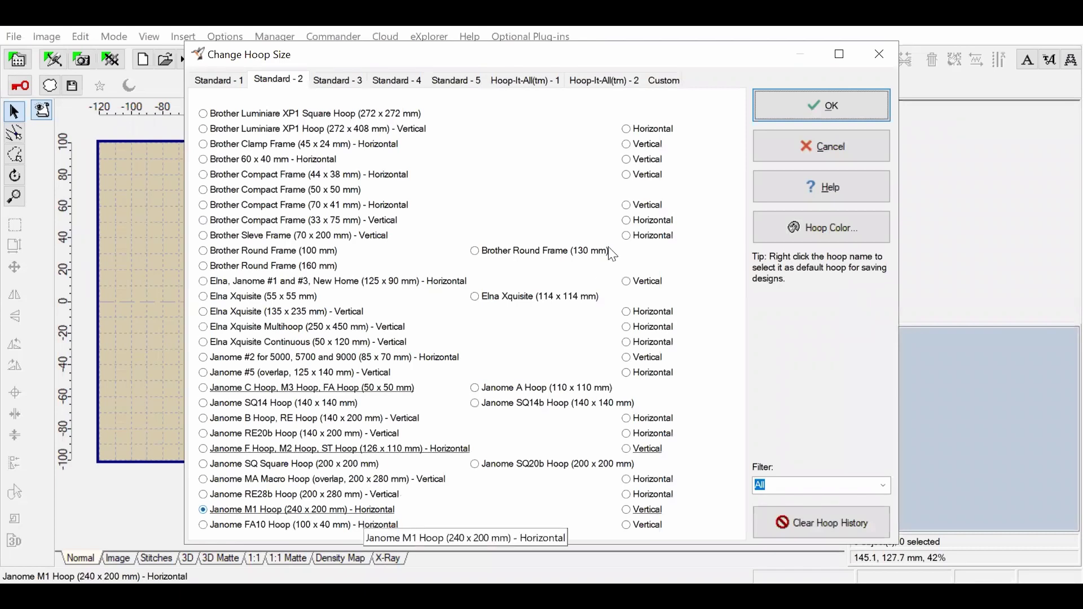
click(772, 113)
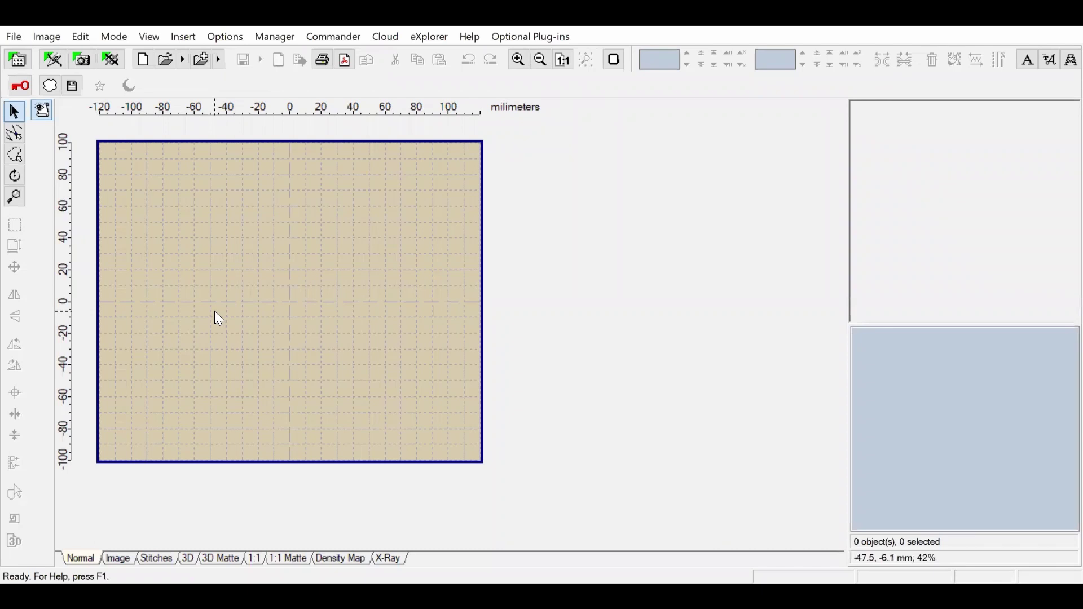
click(183, 38)
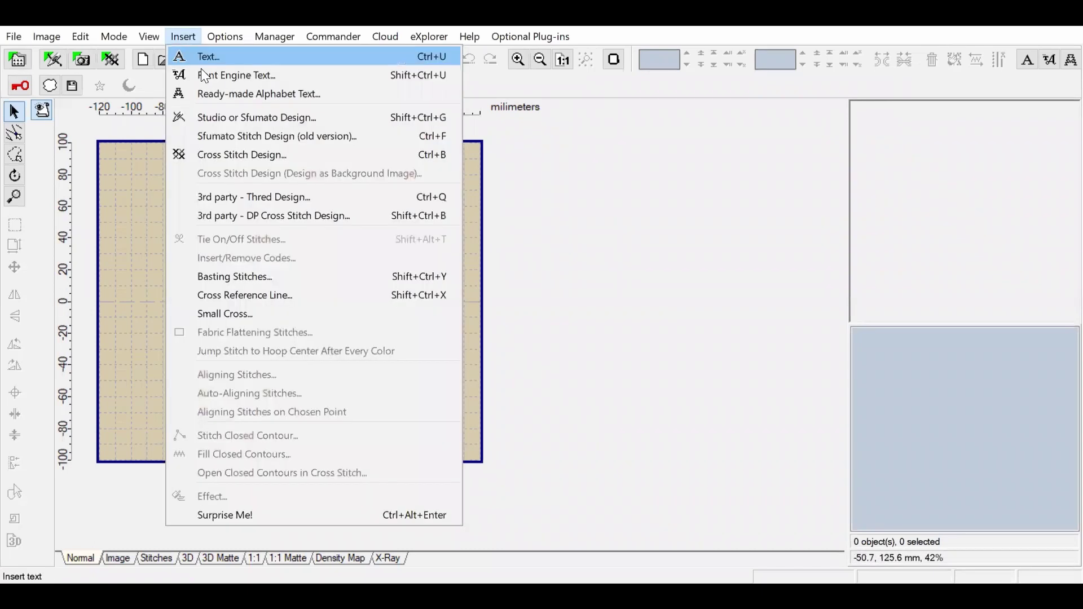
click(213, 96)
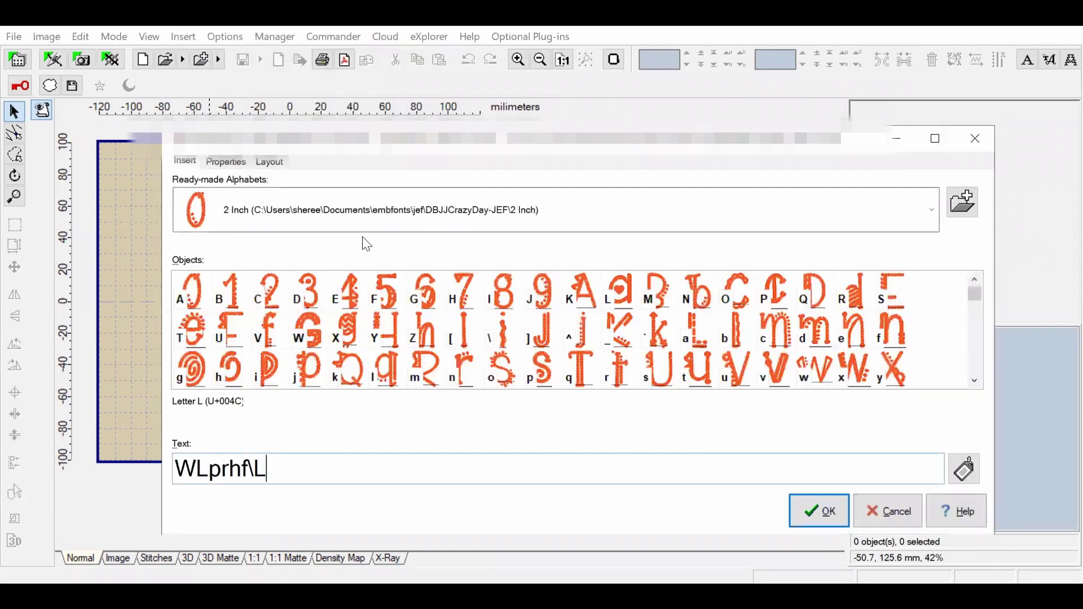
Add the jef alphabet folder and load the Sherlock-JEF 2 Inch alphabet
click(962, 203)
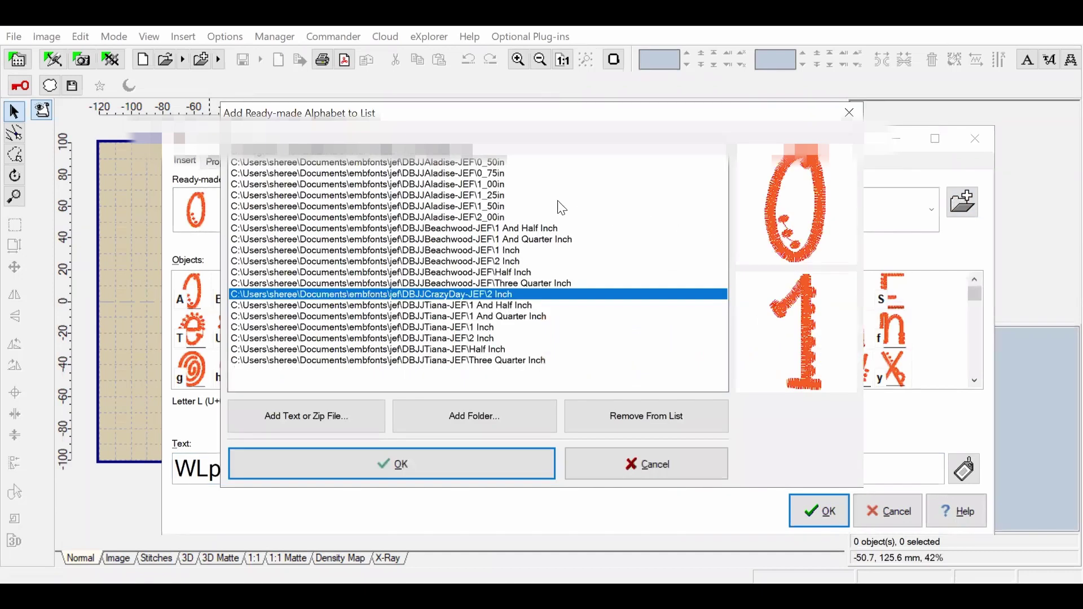
click(488, 418)
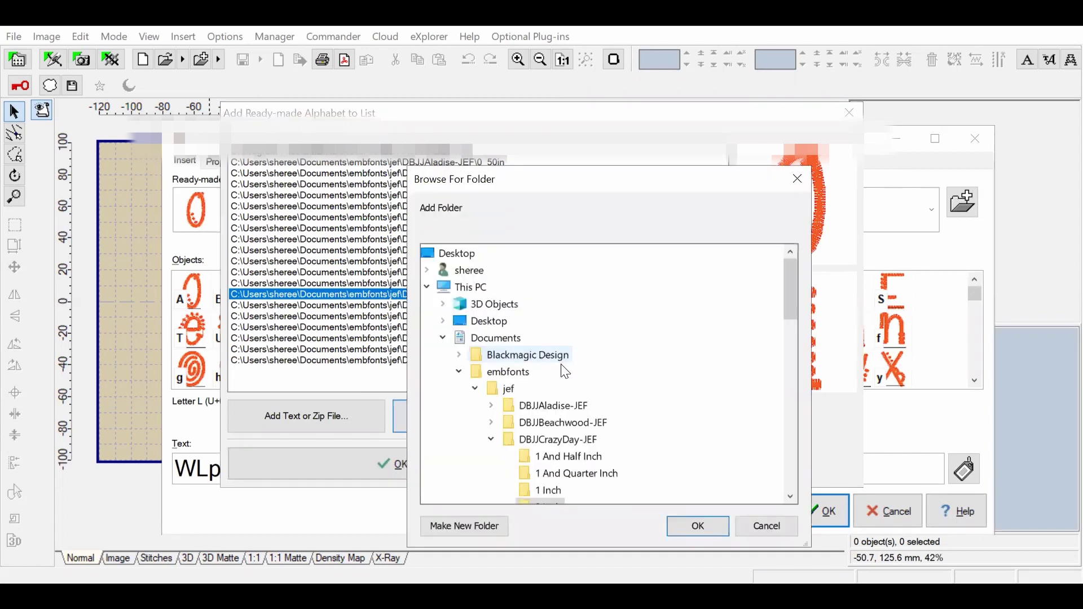
click(511, 390)
key(Return)
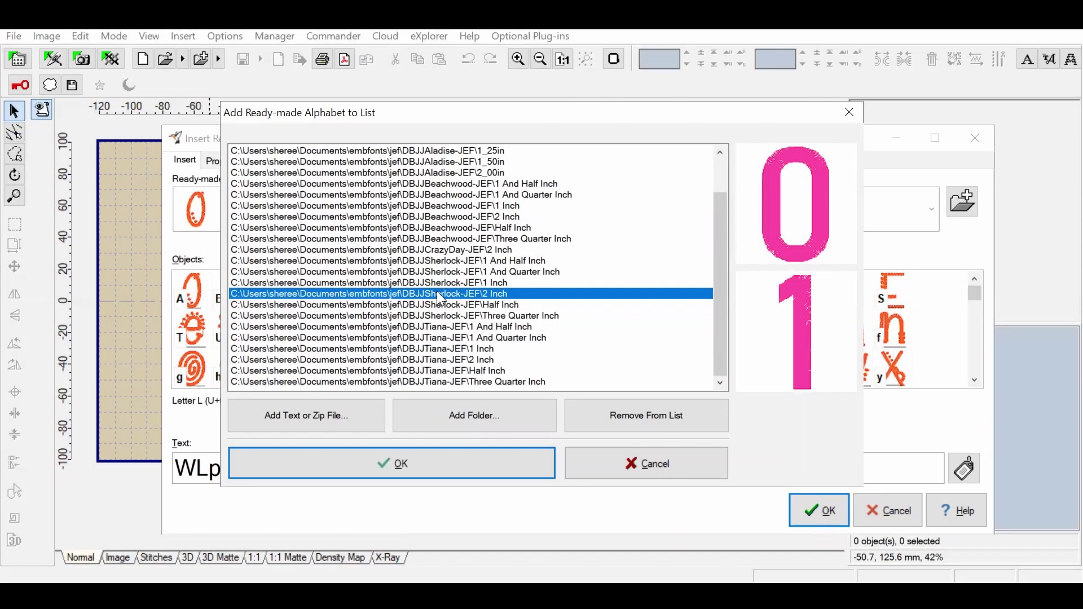
click(436, 469)
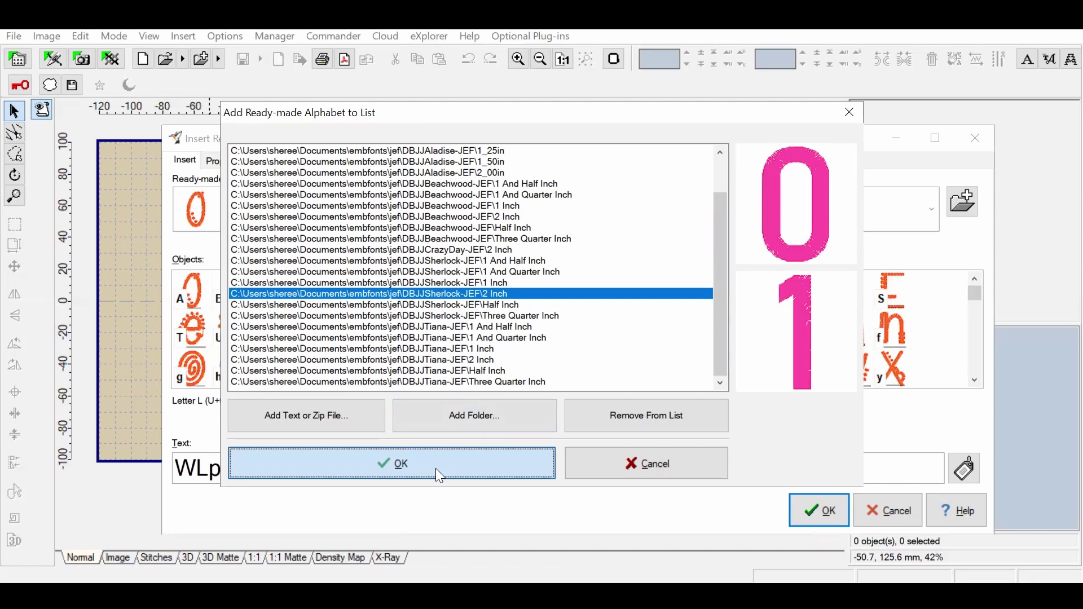
click(439, 474)
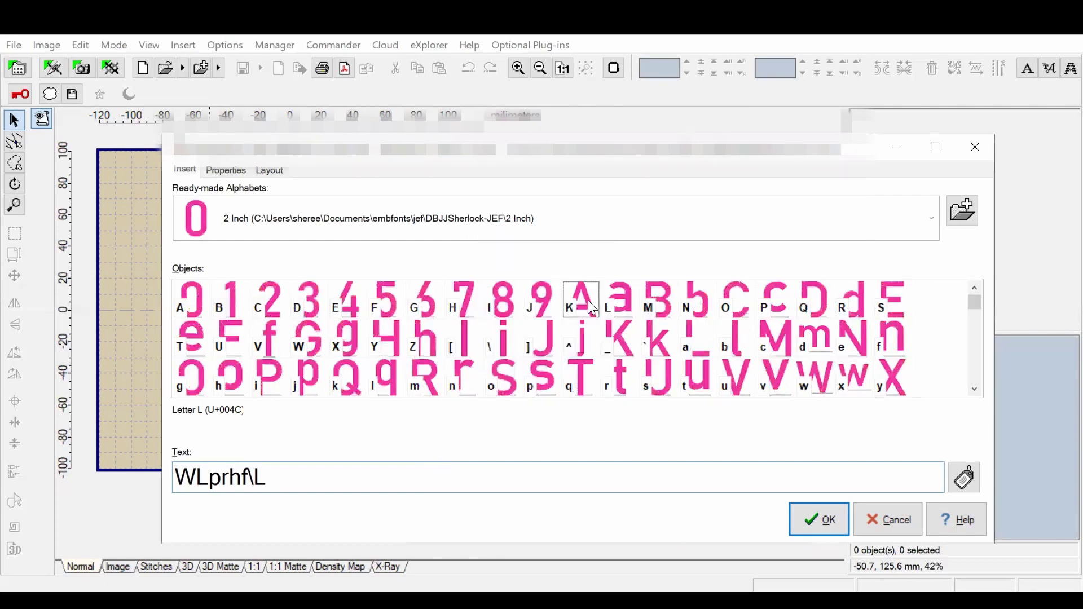
Replace the old text with 'Atlanta' in the pink Sherlock alphabet, 174.0 × 50.8 mm
click(588, 300)
drag(289, 481, 127, 480)
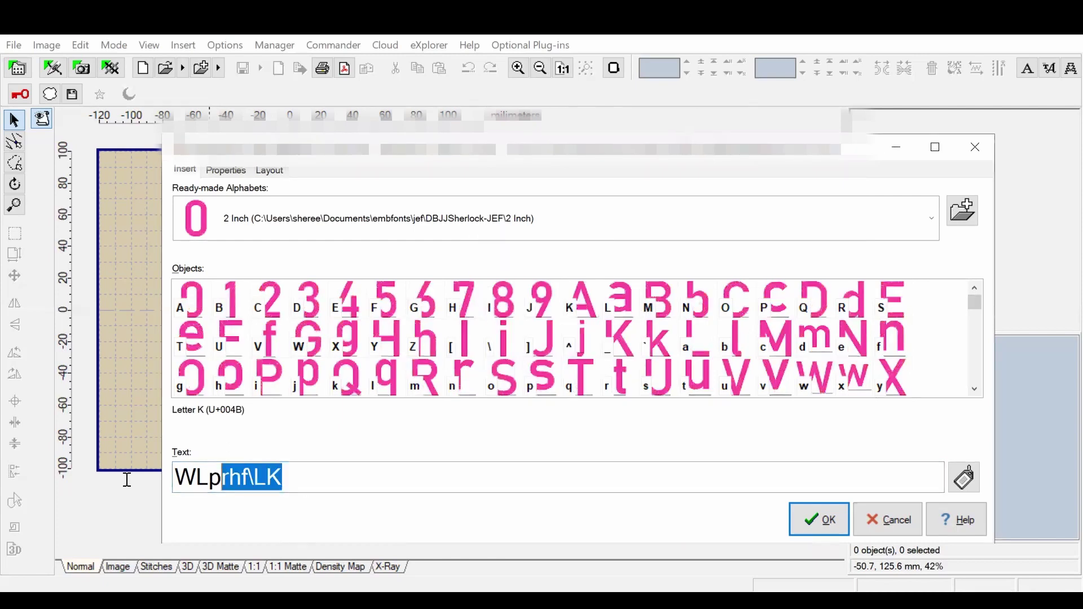
key(BackSpace)
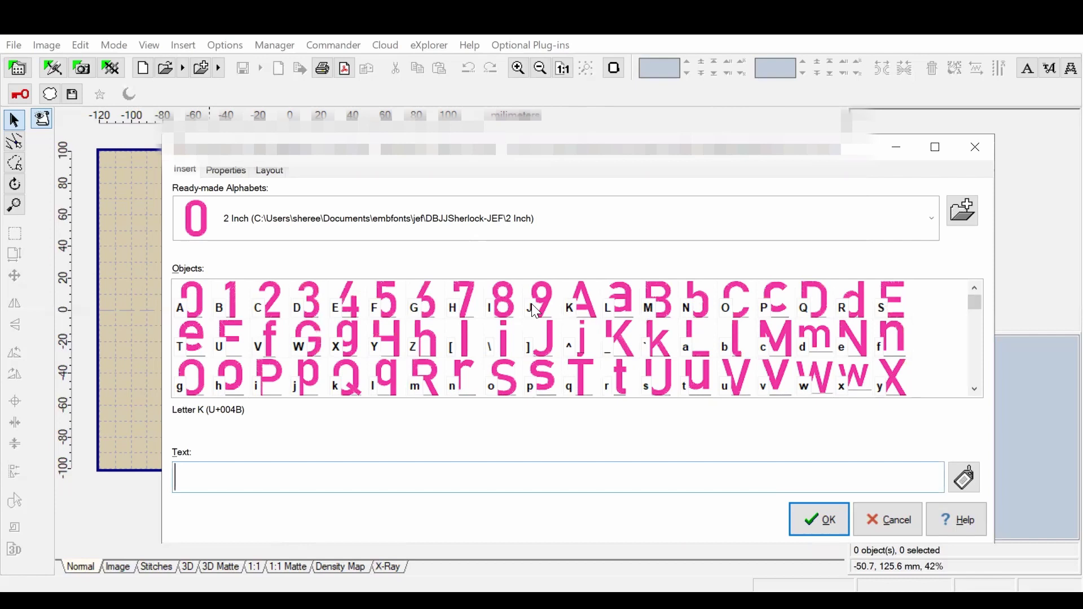
click(586, 303)
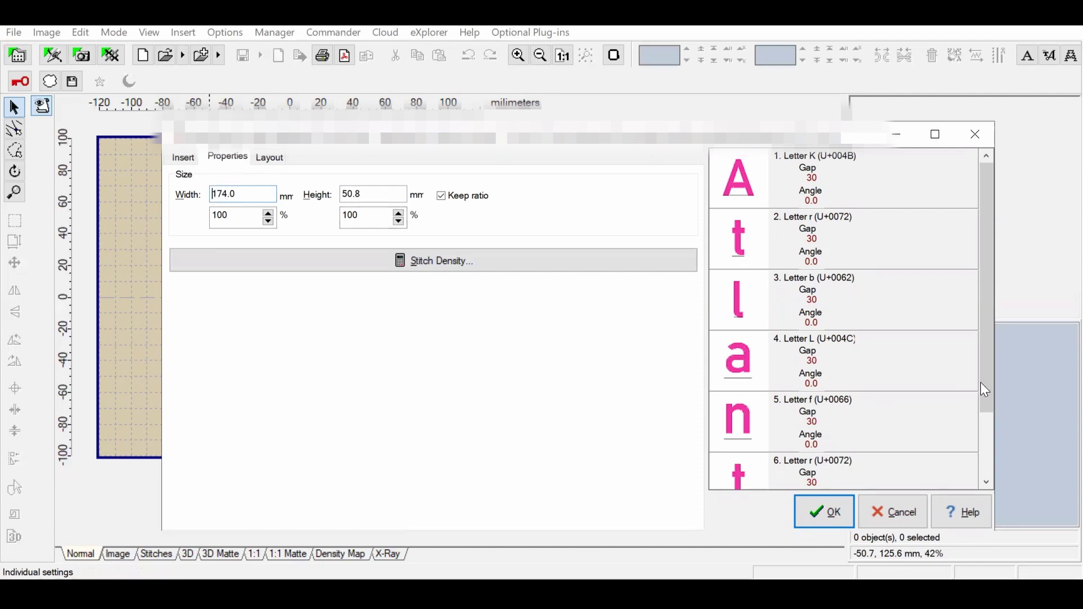
Switch Atlanta's baseline from Circle to a straight Line, 210 mm wide
drag(985, 389, 953, 301)
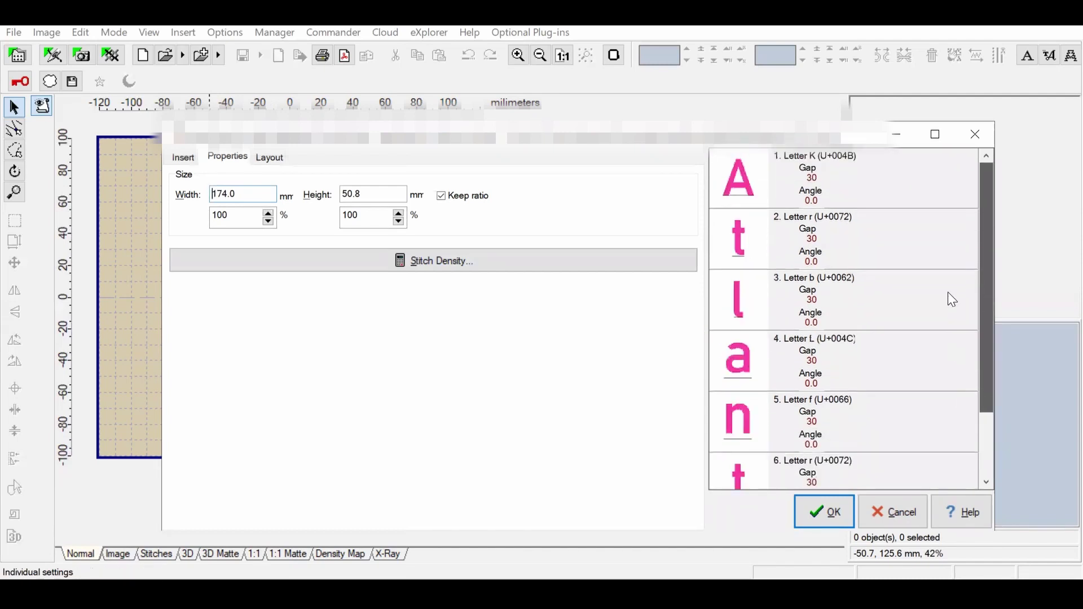
click(268, 161)
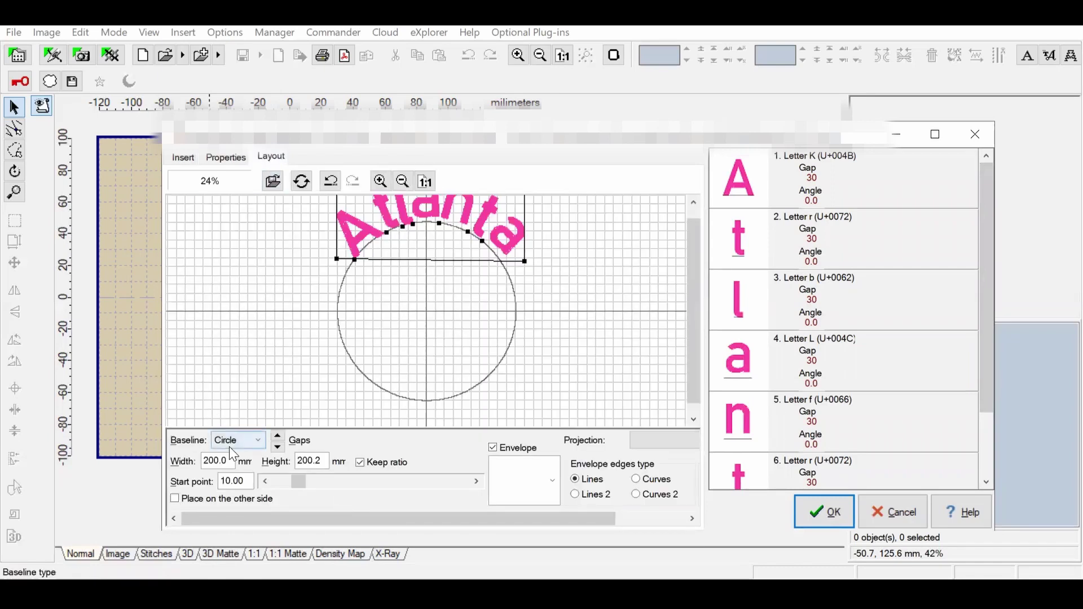
click(251, 443)
click(234, 466)
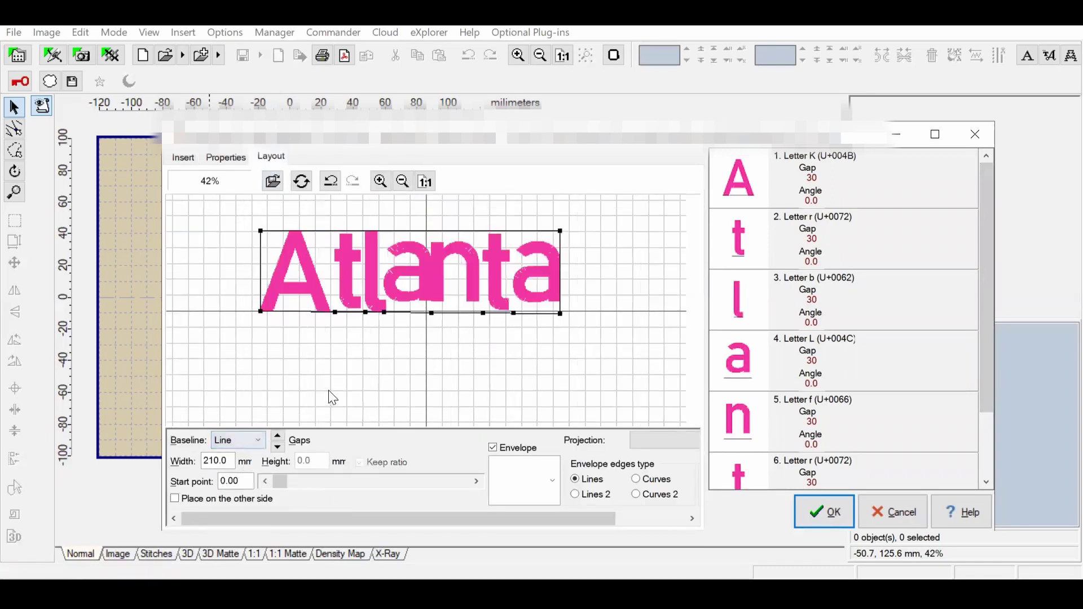
Test letter spacing by raising and lowering the Gaps value until letters overlap
click(282, 439)
click(282, 439)
click(282, 439)
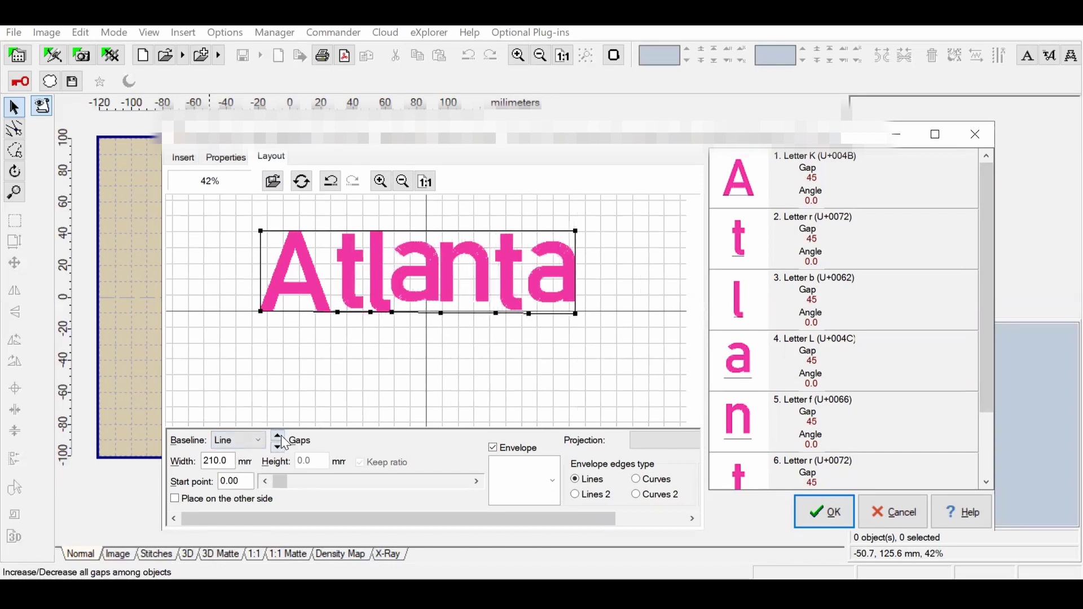
click(278, 448)
click(278, 449)
click(278, 448)
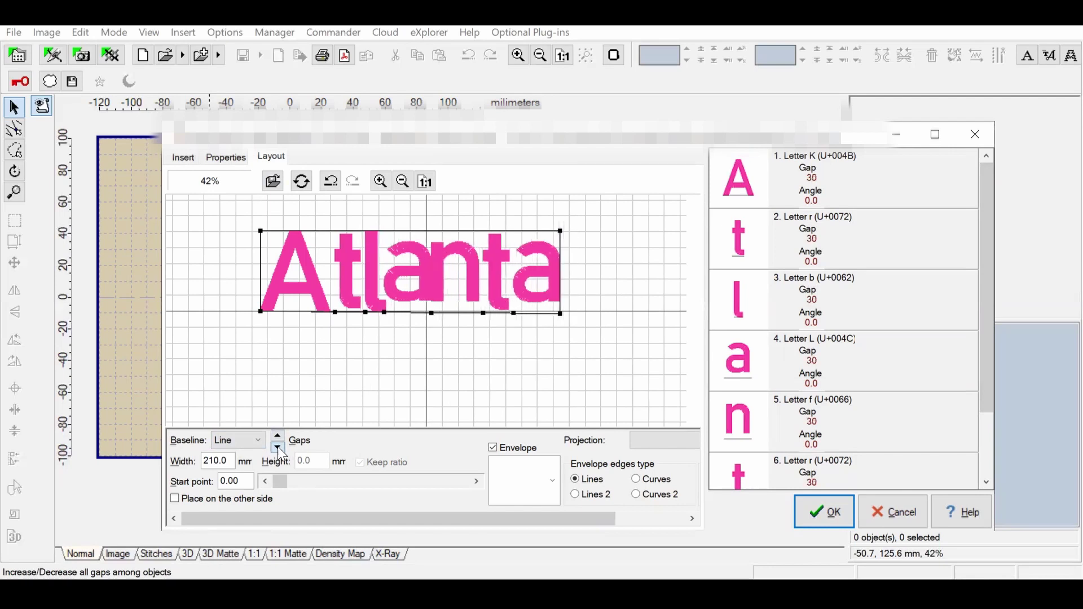
click(278, 448)
click(279, 448)
click(278, 448)
click(278, 448)
click(279, 448)
click(278, 448)
click(278, 449)
click(279, 448)
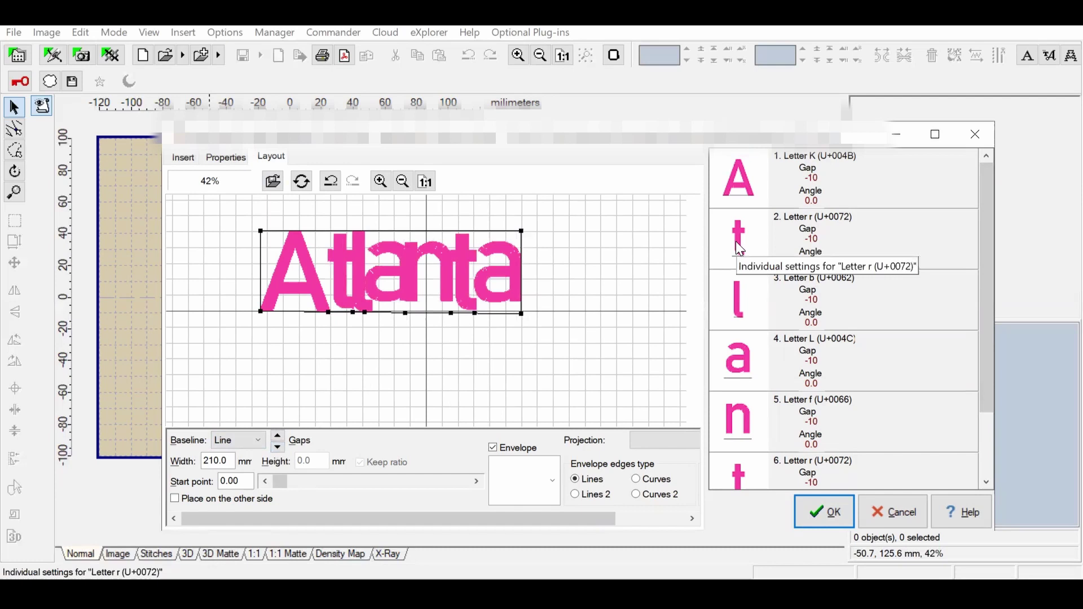
Widen every Atlanta letter gap to 75
click(278, 436)
click(279, 436)
click(278, 437)
click(278, 437)
click(279, 436)
click(279, 438)
click(280, 437)
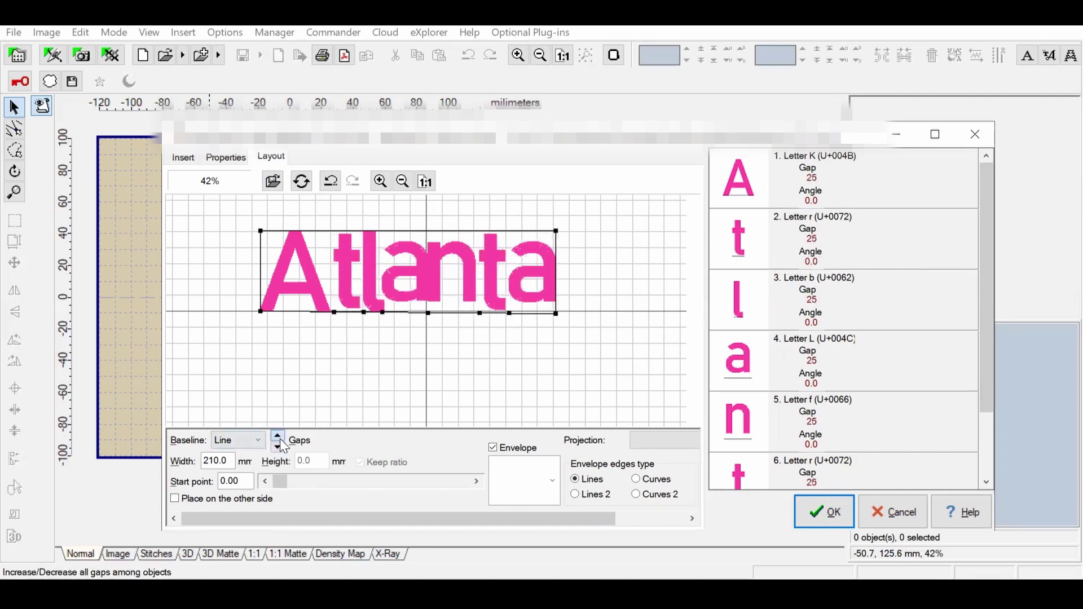
click(280, 438)
click(280, 437)
click(279, 438)
click(280, 438)
click(280, 438)
click(280, 438)
click(280, 438)
click(280, 438)
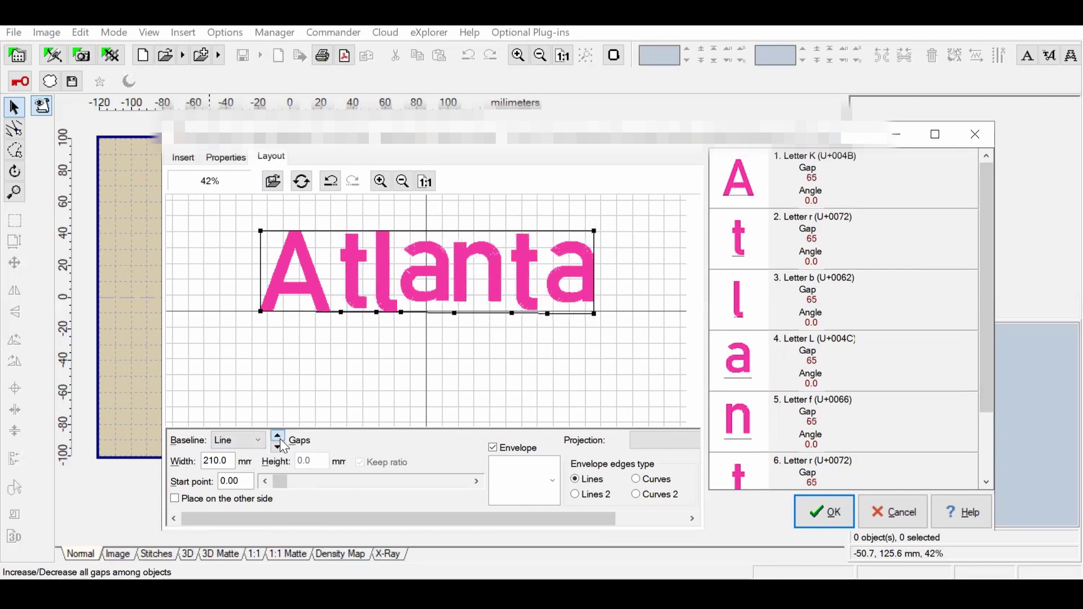
click(280, 438)
click(280, 438)
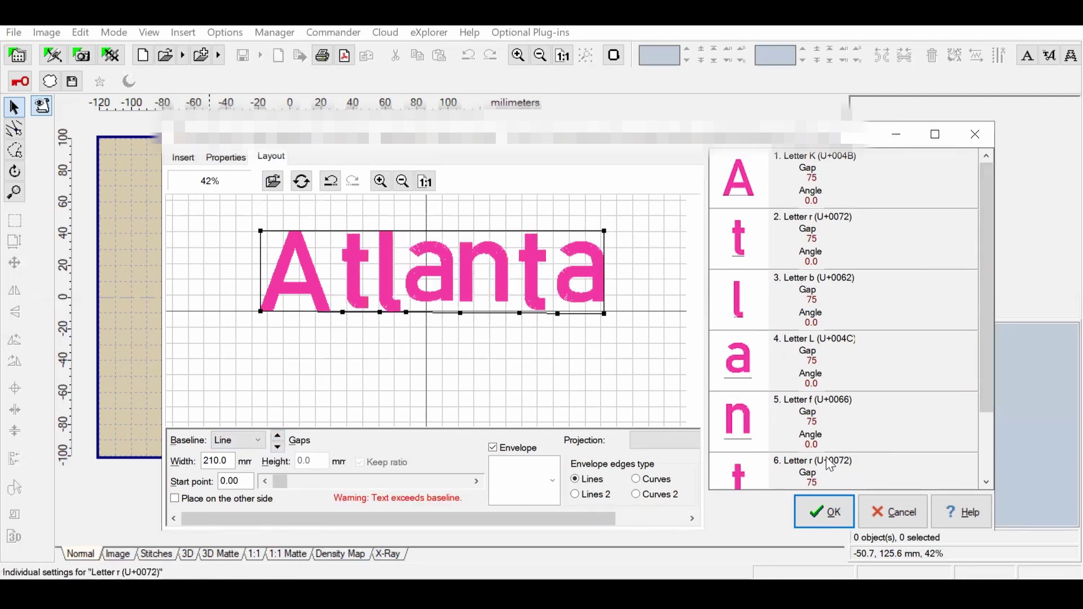
drag(991, 361, 982, 435)
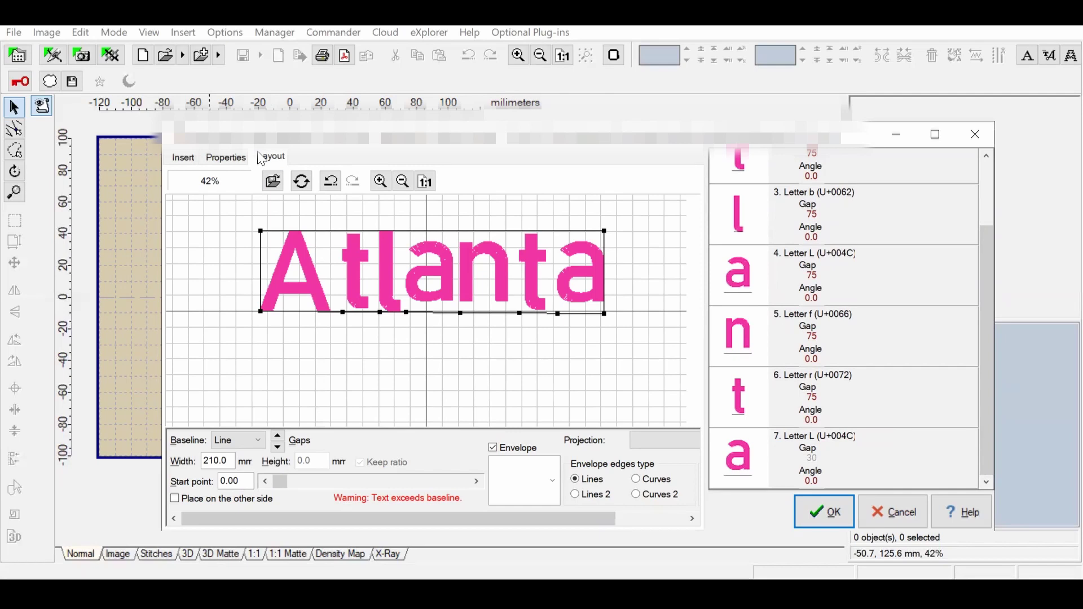
Try the Wave, Spiral and Slash baselines for Atlanta
click(259, 441)
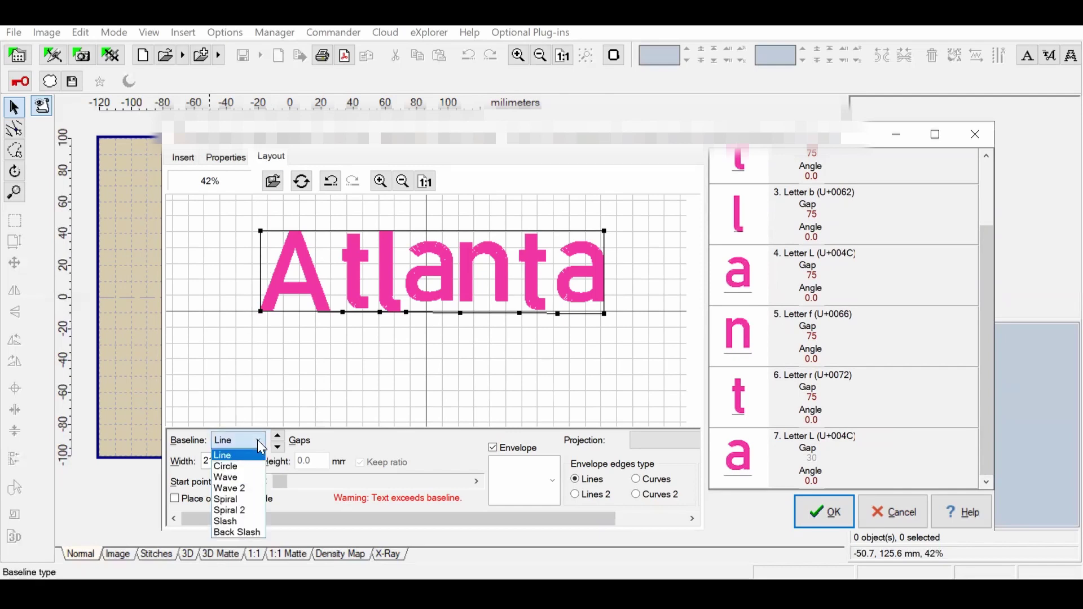
click(249, 478)
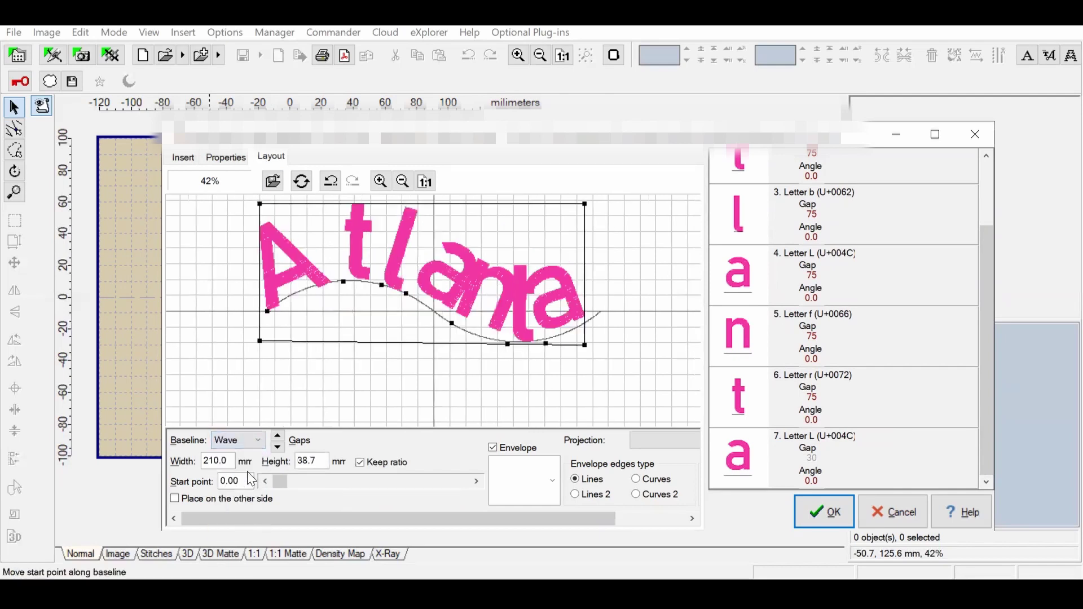
click(258, 440)
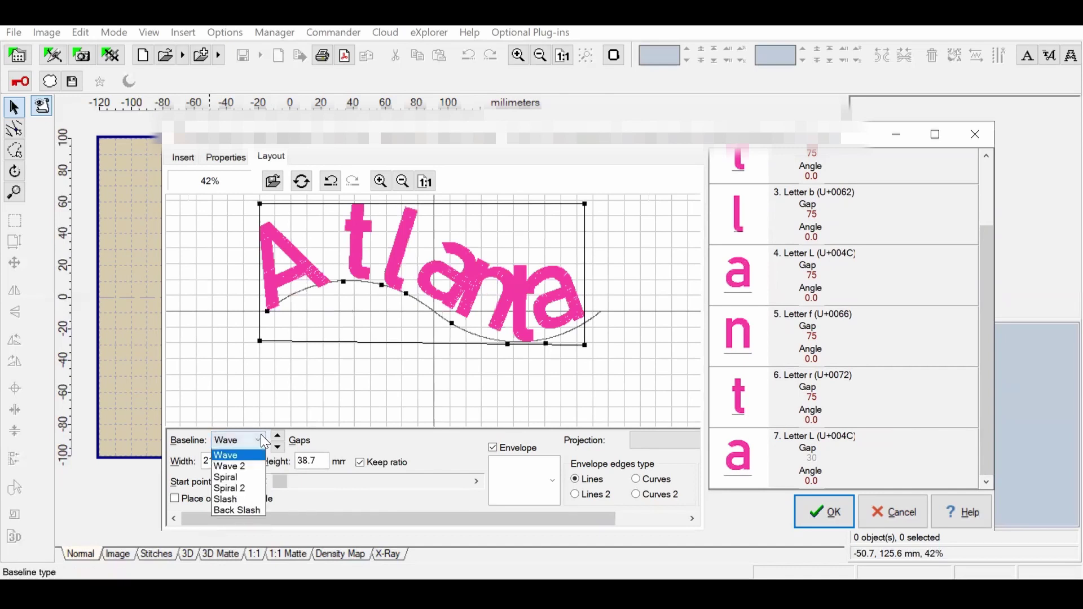
click(248, 500)
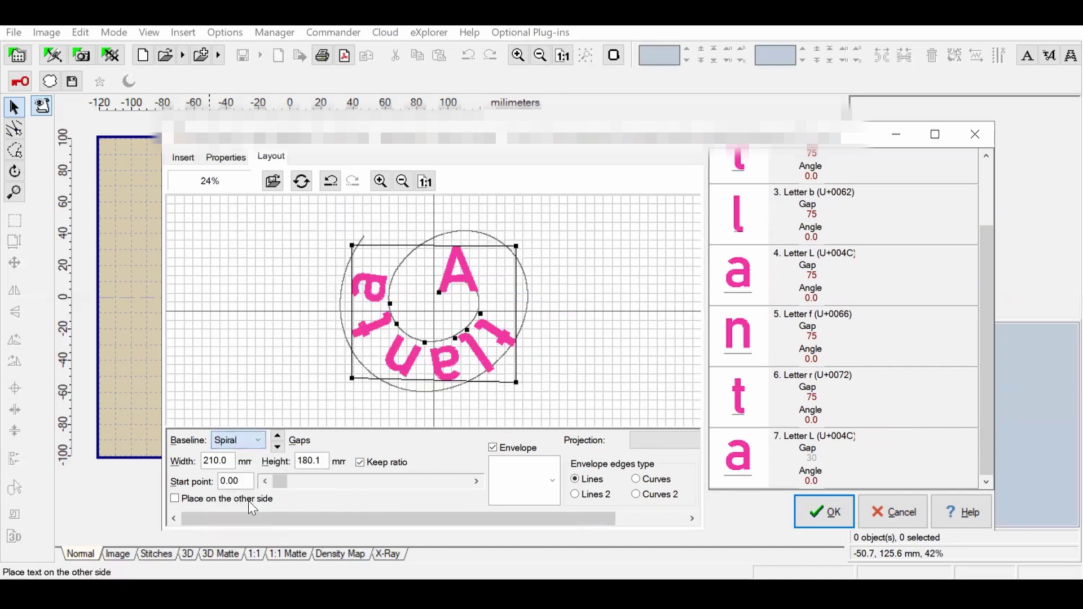
click(267, 440)
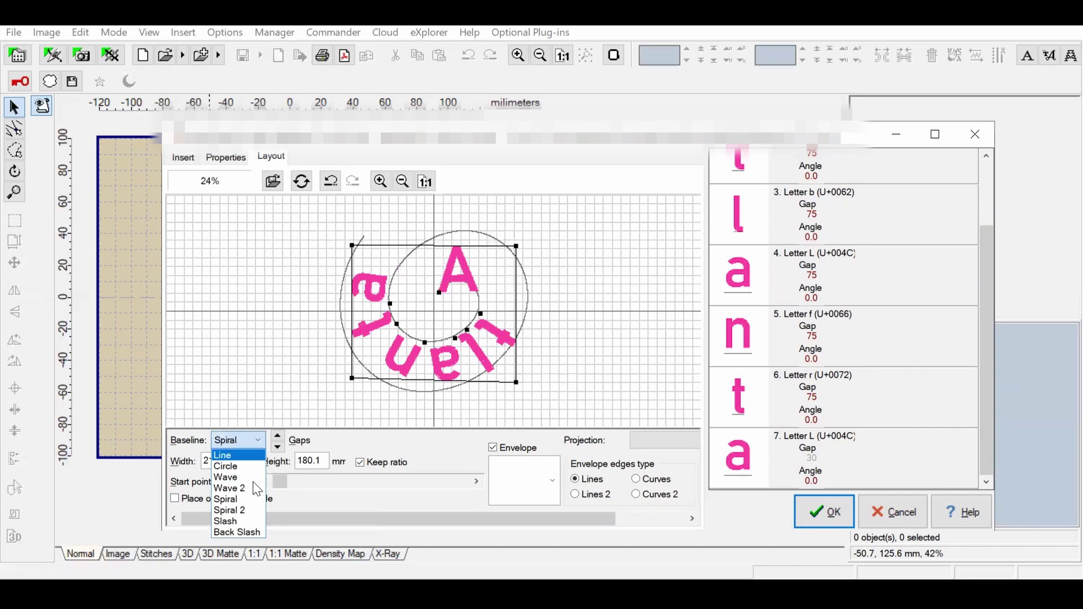
click(249, 525)
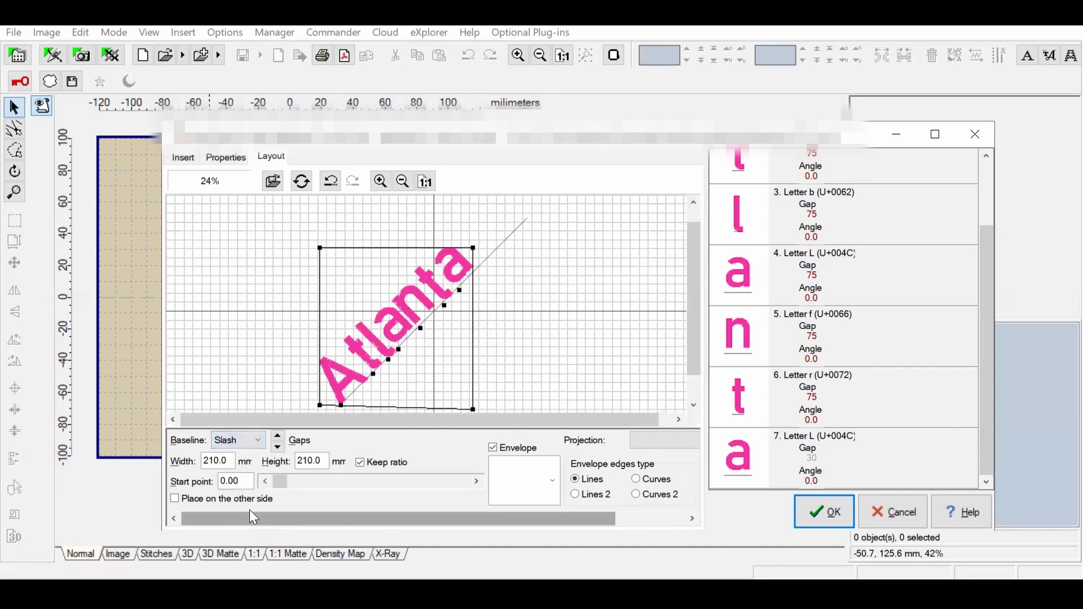
click(238, 440)
Arc Atlanta on a Circle baseline, shift the start point to 10.00, and disable Envelope
click(244, 466)
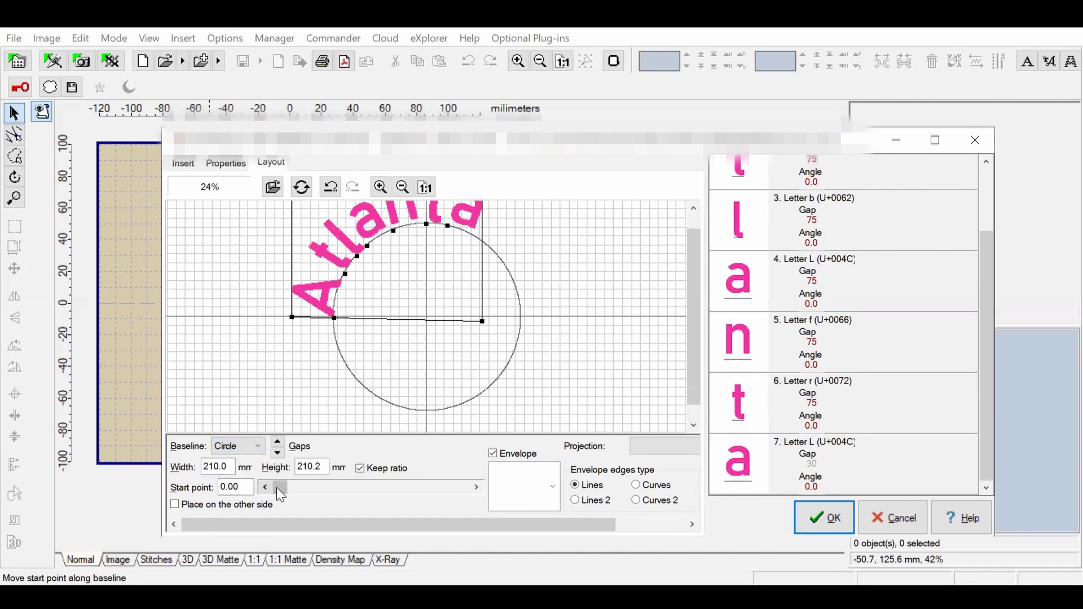
drag(280, 488, 294, 486)
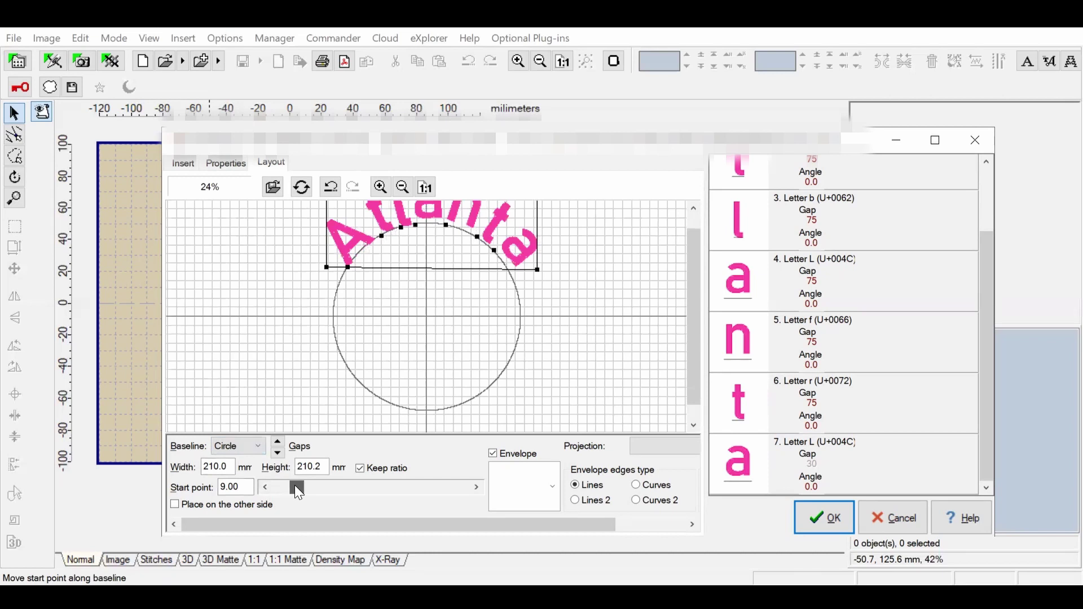
mouse_move(327, 267)
mouse_down()
mouse_move(312, 280)
mouse_move(324, 279)
mouse_up()
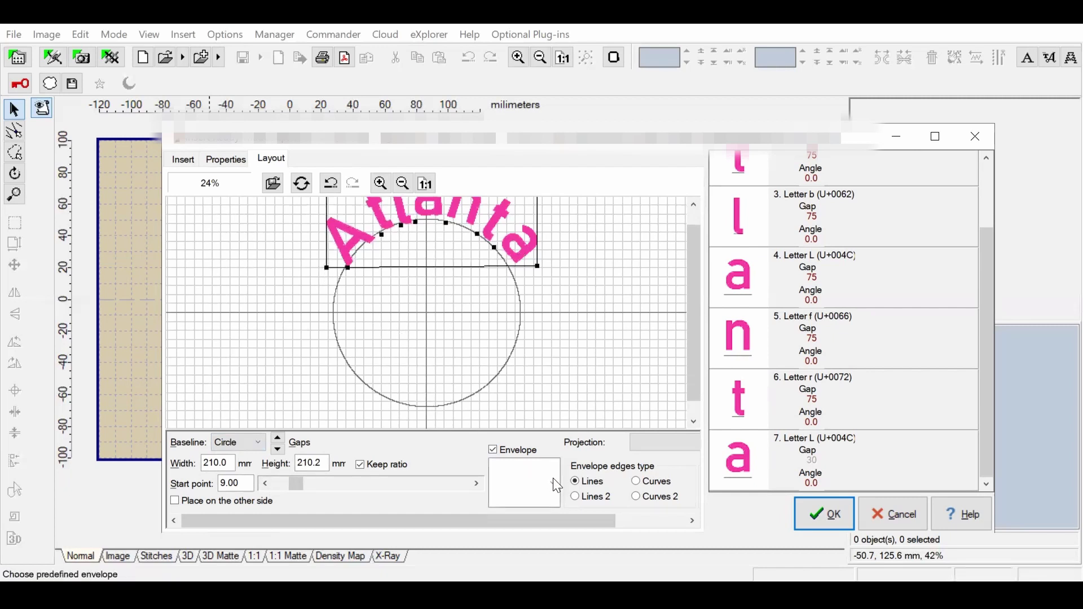
click(494, 451)
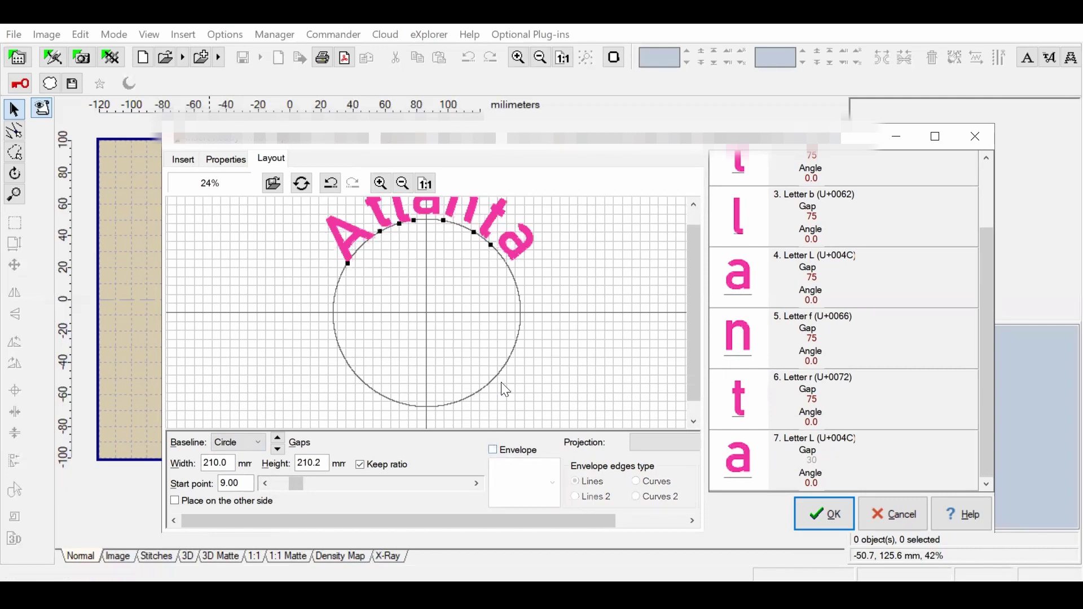
Slide letters along the circle to centre the arch and apply it to the hoop
click(491, 246)
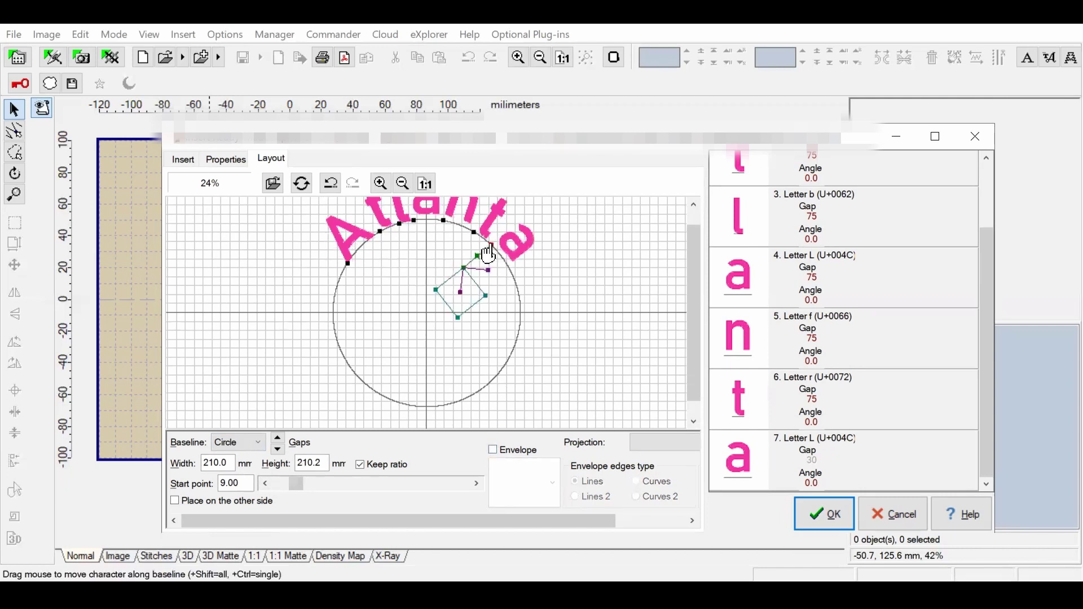
drag(698, 313, 691, 274)
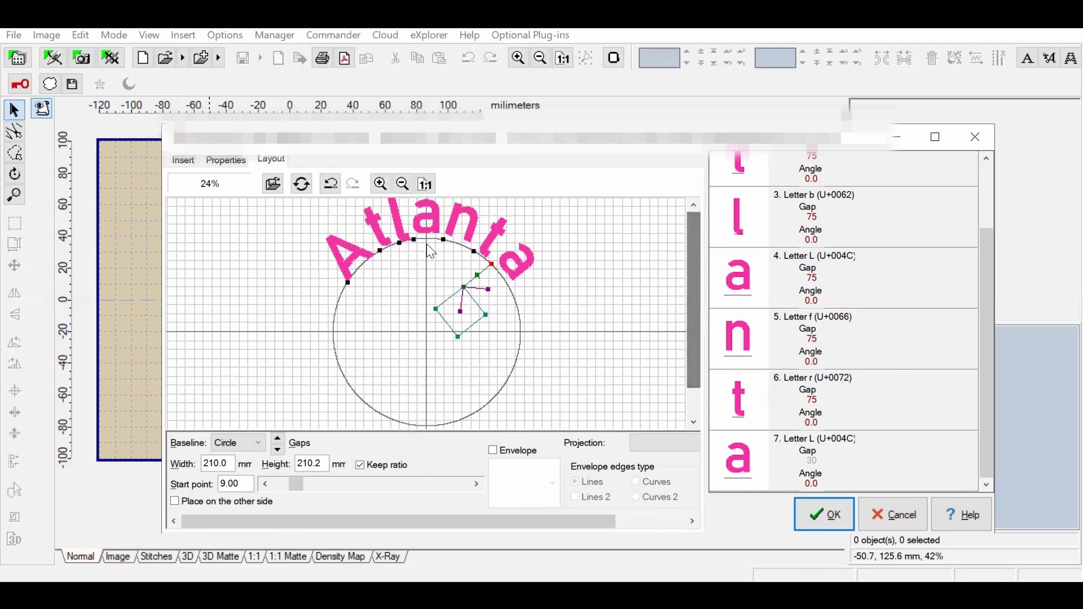
click(381, 252)
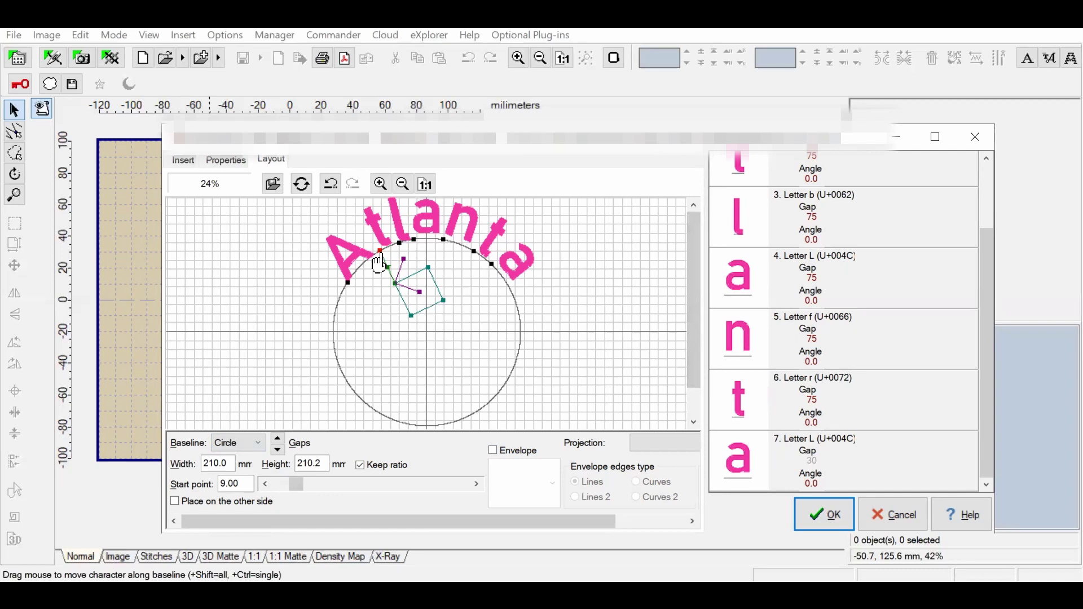
drag(387, 271, 396, 266)
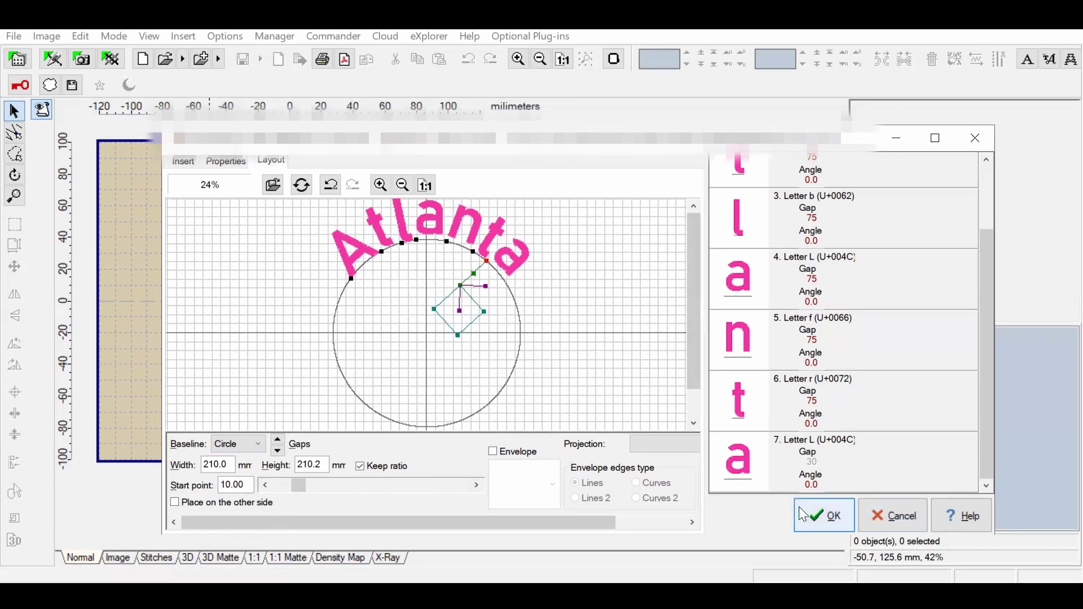
click(814, 523)
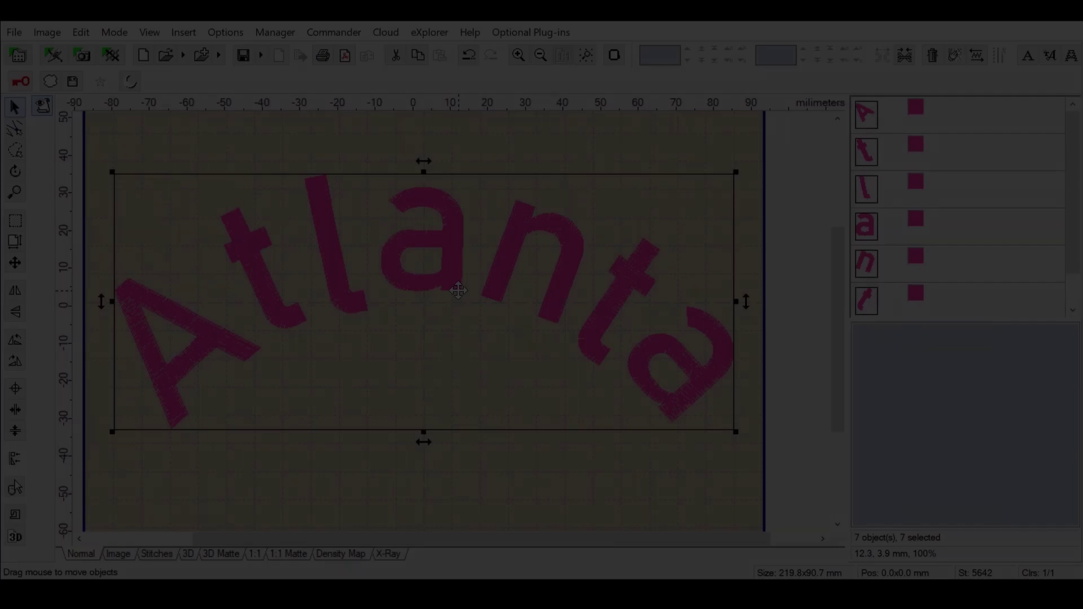
Move the arched Atlanta lettering up so its top sits at 80.0 mm in the hoop
scroll(459, 291, down, 2)
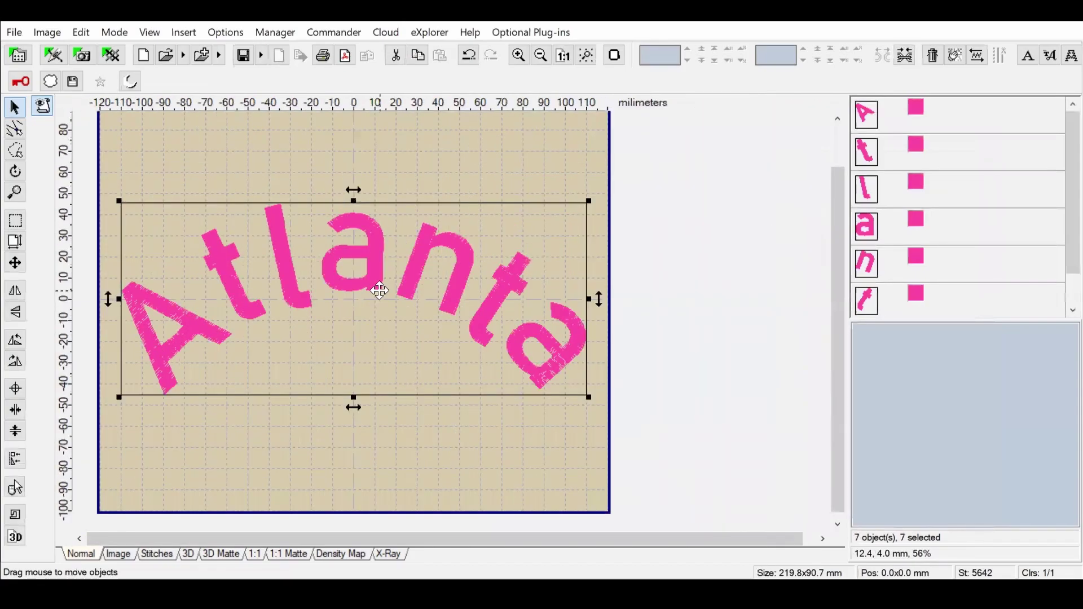
drag(379, 290, 379, 218)
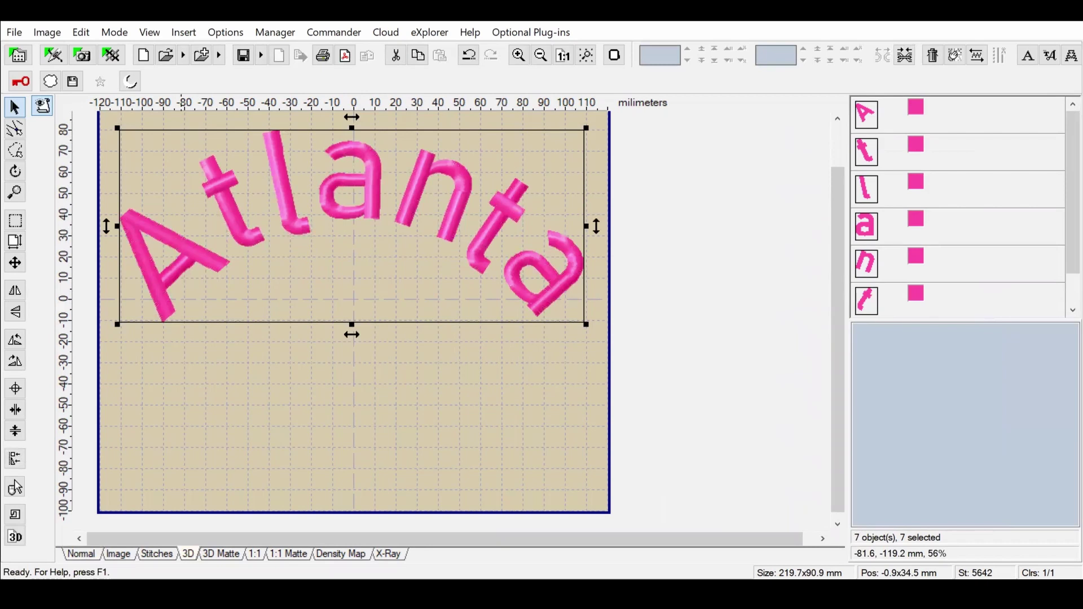
right_click(302, 241)
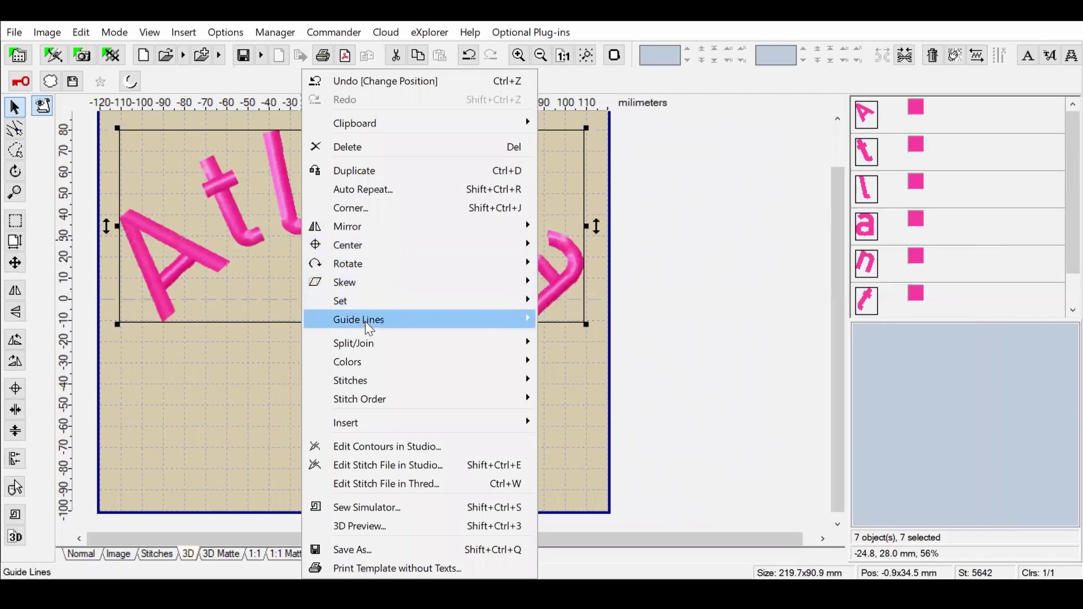
In Embird Studio, add '1837 Georgia' lettering below the Atlanta arch and shrink it
click(361, 472)
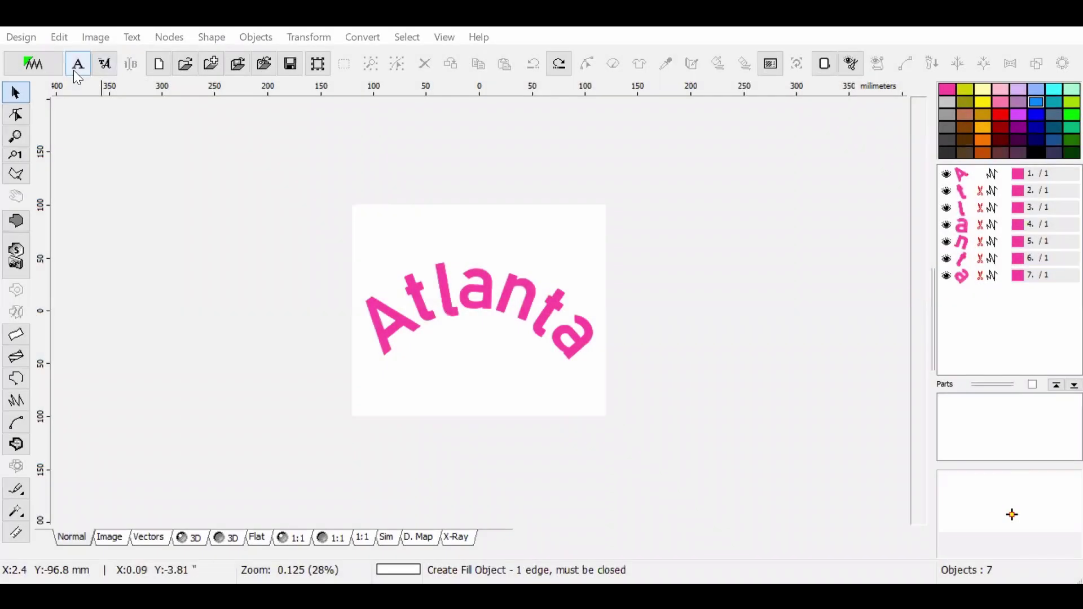
click(151, 177)
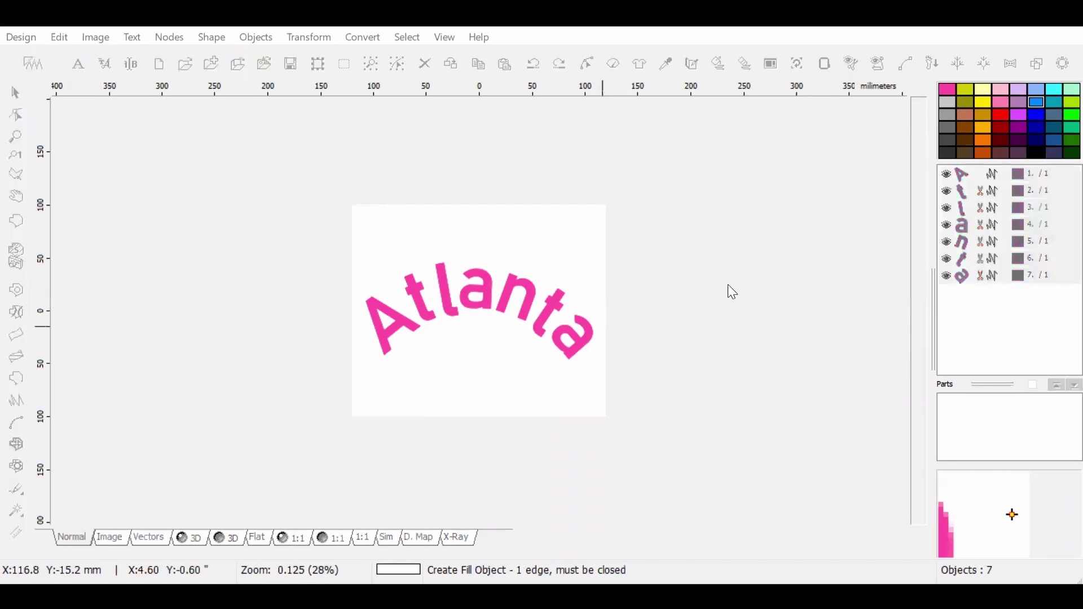
click(435, 356)
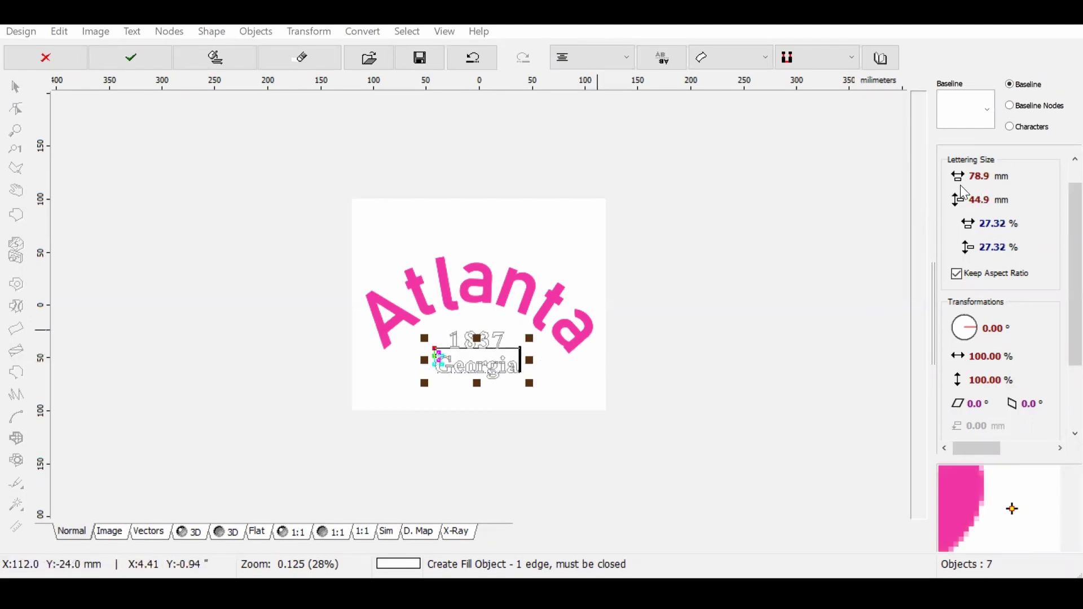
scroll(972, 187, down, 1)
scroll(971, 187, down, 2)
scroll(971, 187, down, 1)
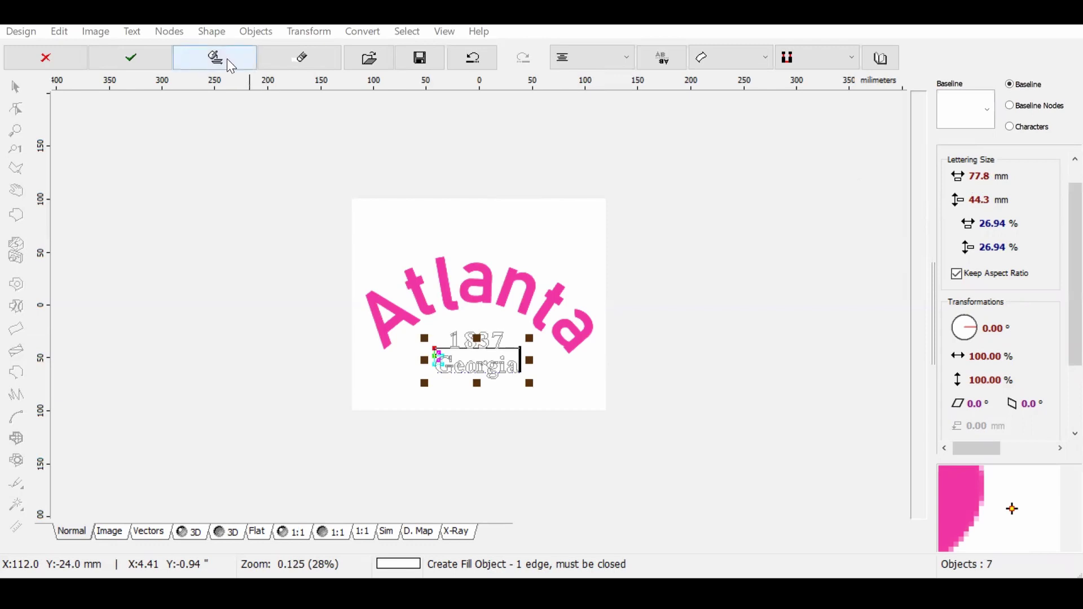
Finish the 1837 Georgia lettering and position it just beneath the arch
click(149, 66)
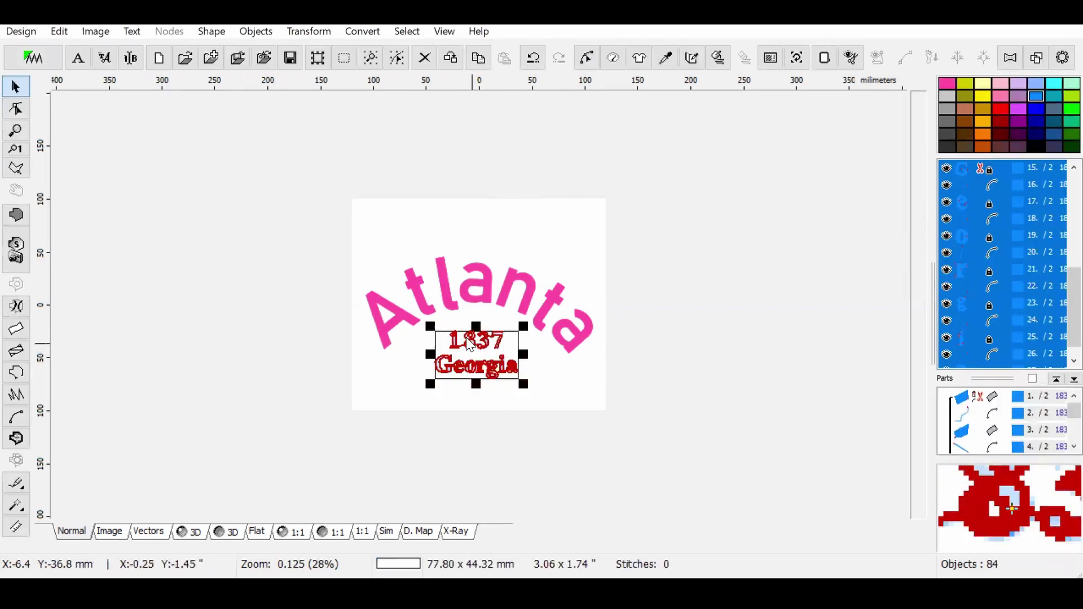
drag(468, 343, 467, 337)
click(468, 397)
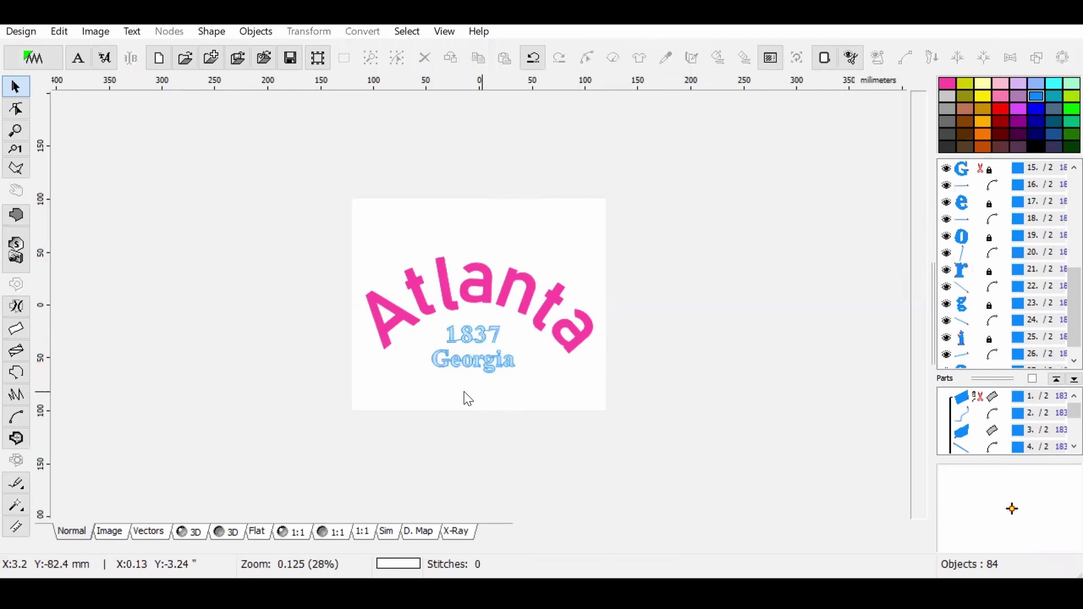
Insert a five-pointed star fill shape below Georgia and size it
double_click(455, 374)
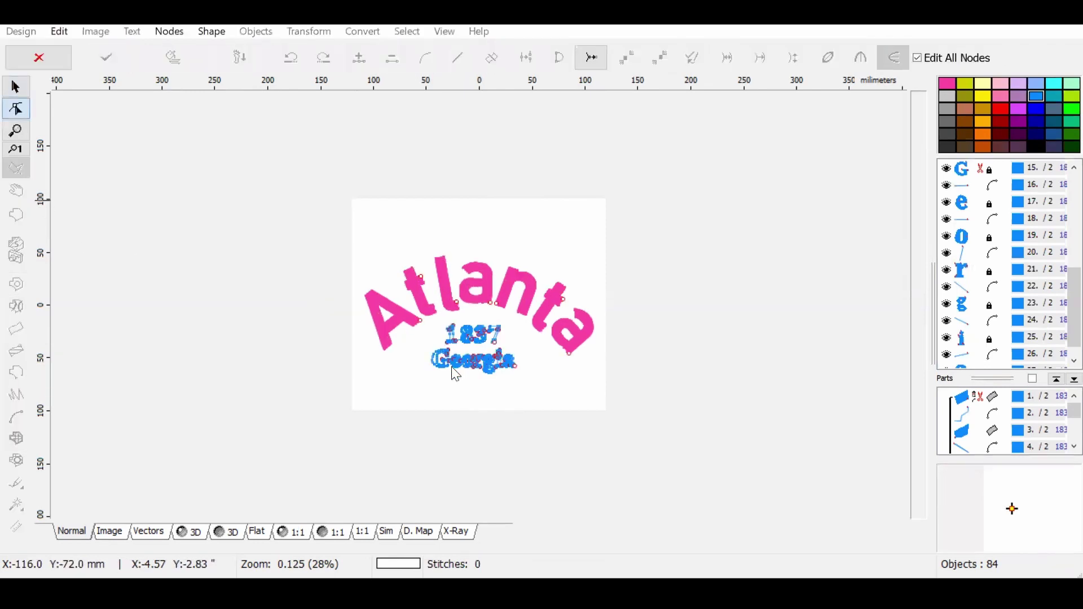
click(461, 385)
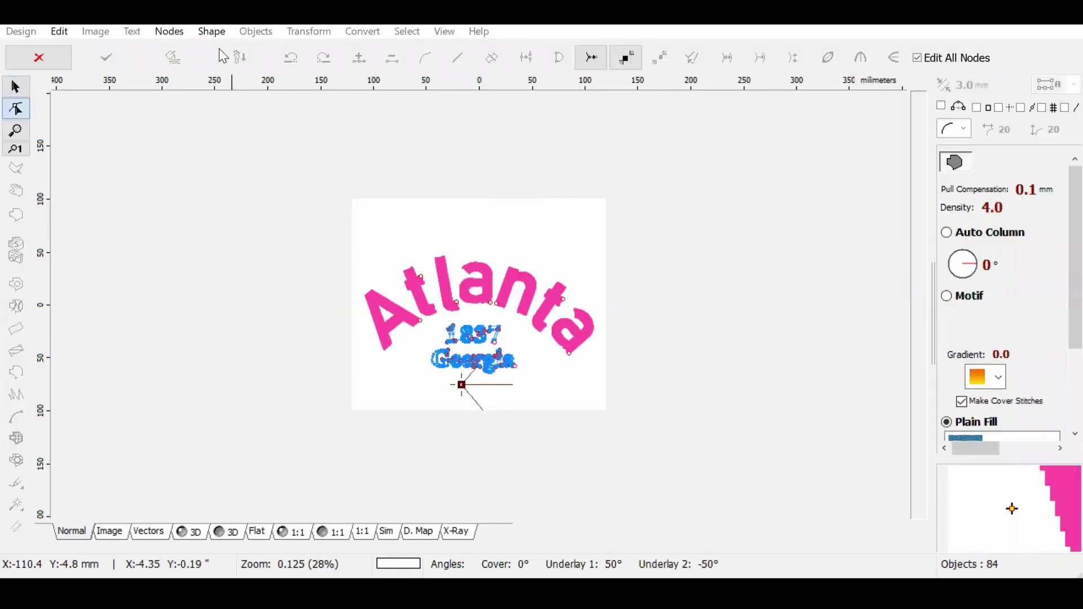
click(212, 35)
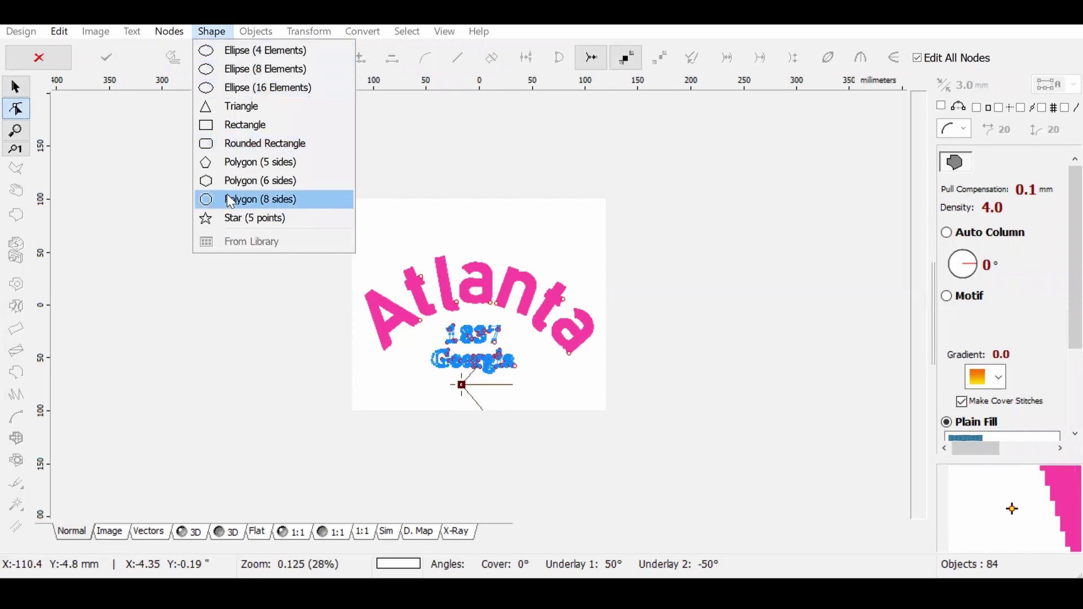
click(234, 218)
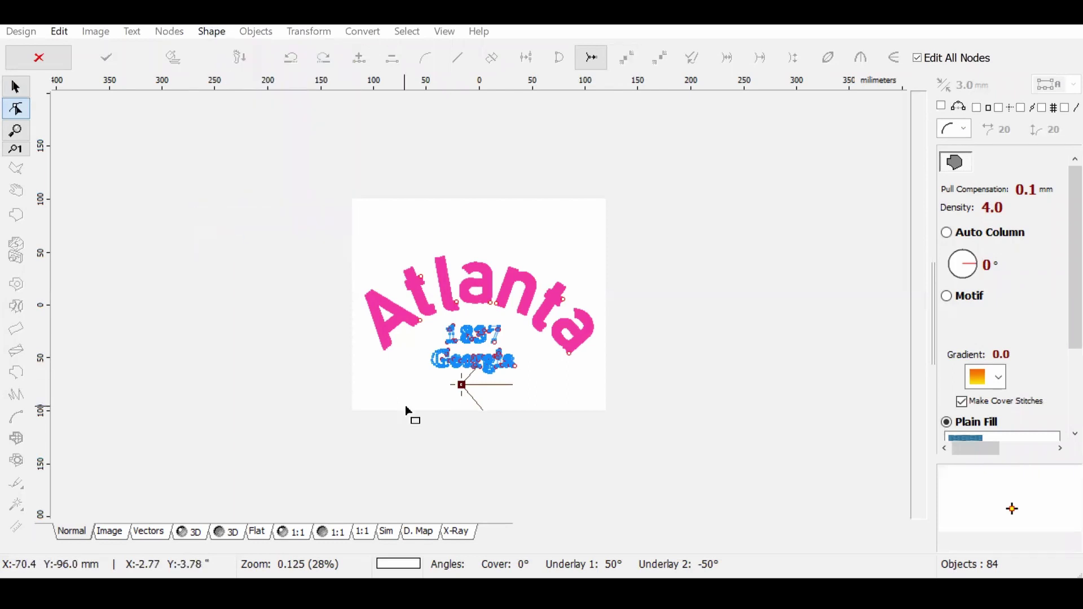
click(461, 389)
mouse_move(485, 403)
mouse_down()
mouse_move(503, 417)
mouse_move(489, 400)
mouse_up()
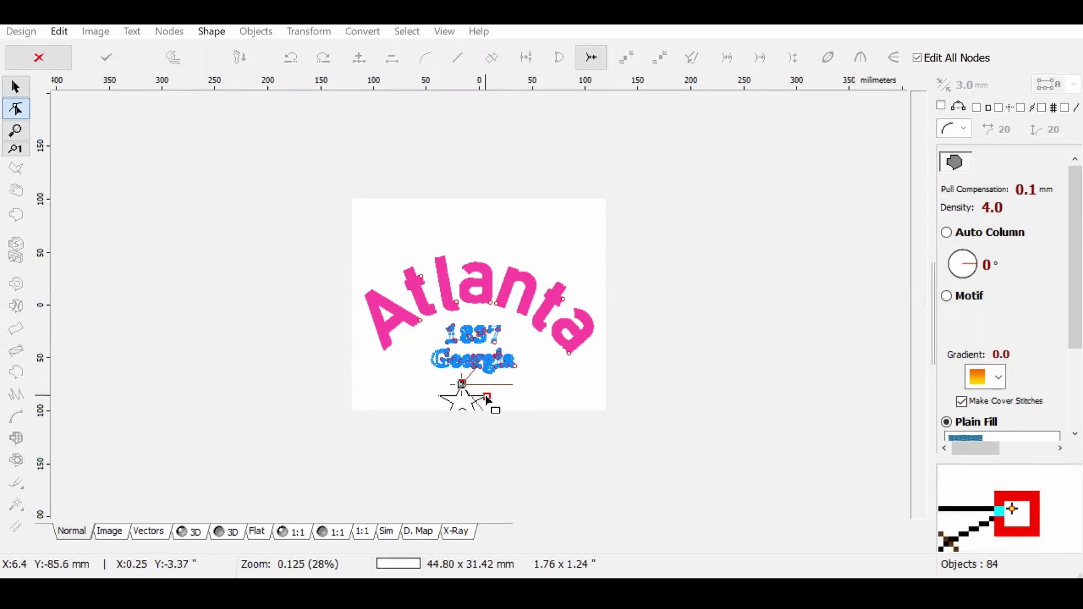
Convert the star to elements, finish it, and move it up under Georgia
right_click(486, 395)
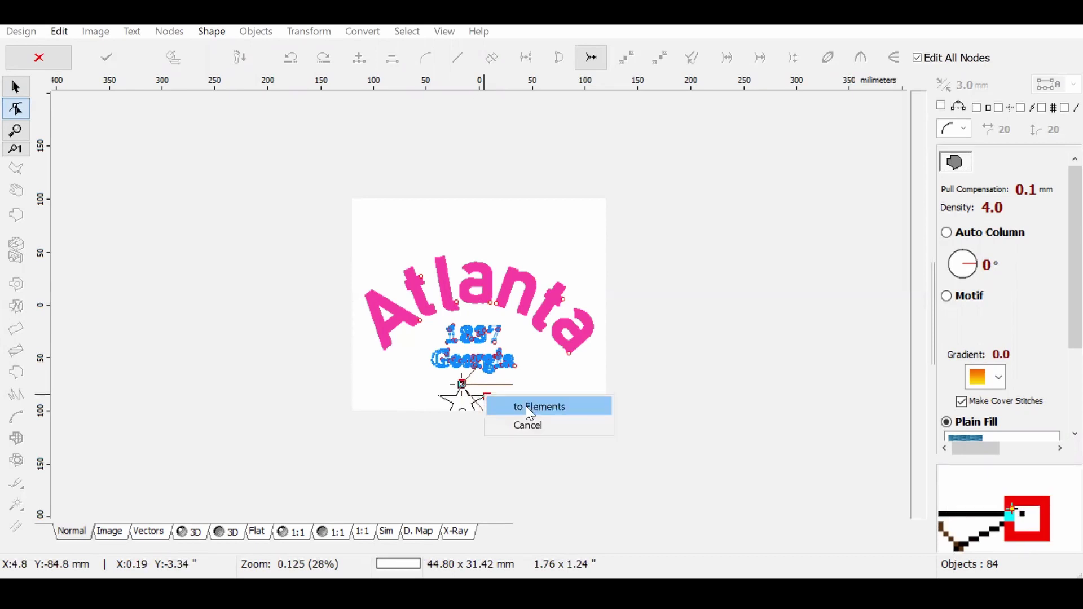
click(531, 407)
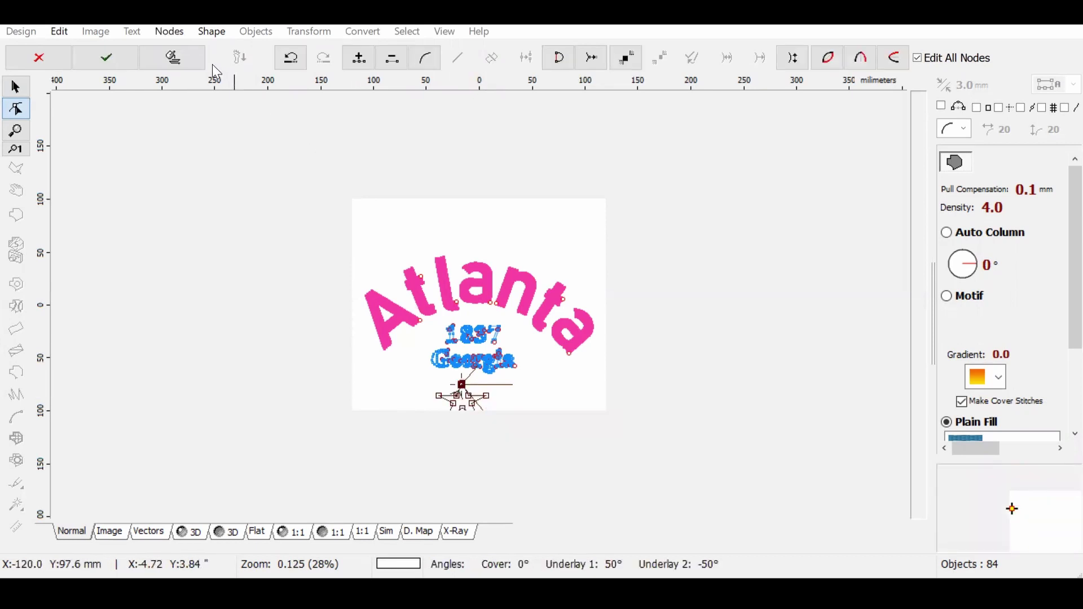
click(173, 57)
drag(466, 408, 470, 388)
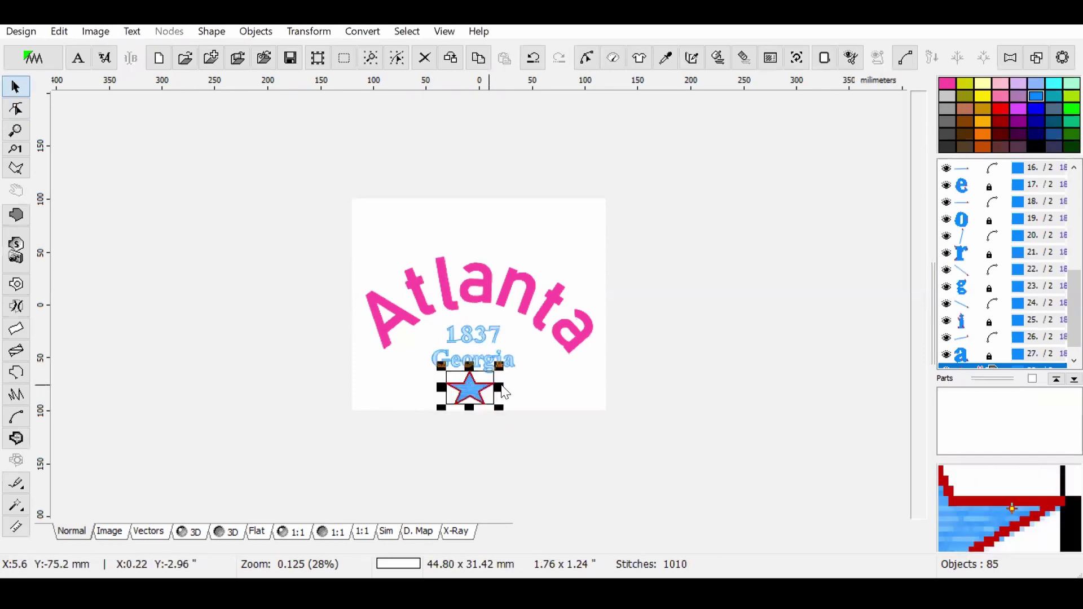
Select the entire design and generate stitches for all objects, totalling 9364 stitches
click(520, 387)
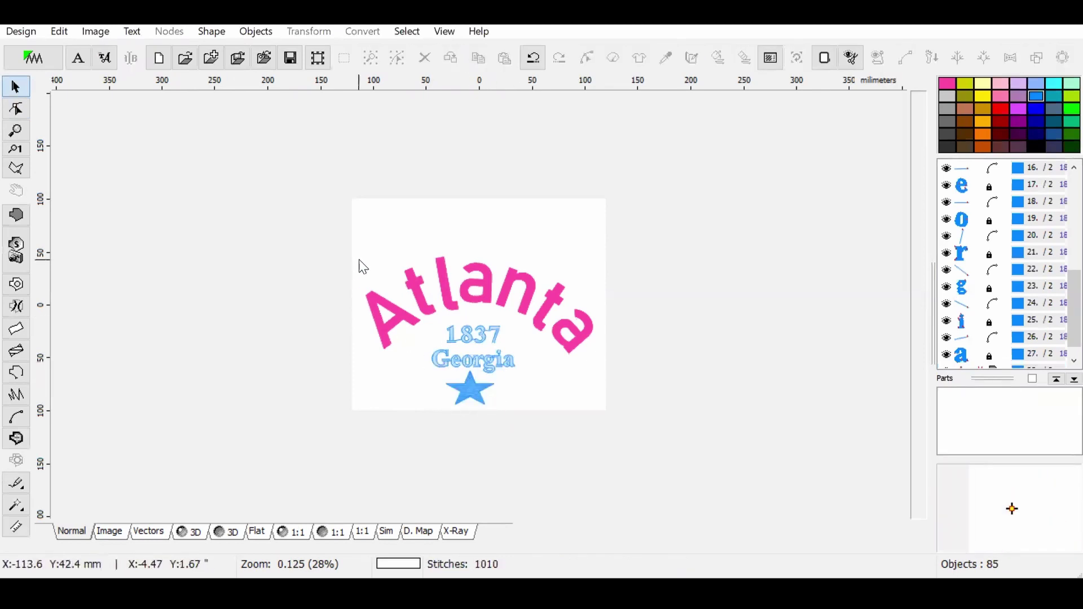
drag(357, 220, 596, 413)
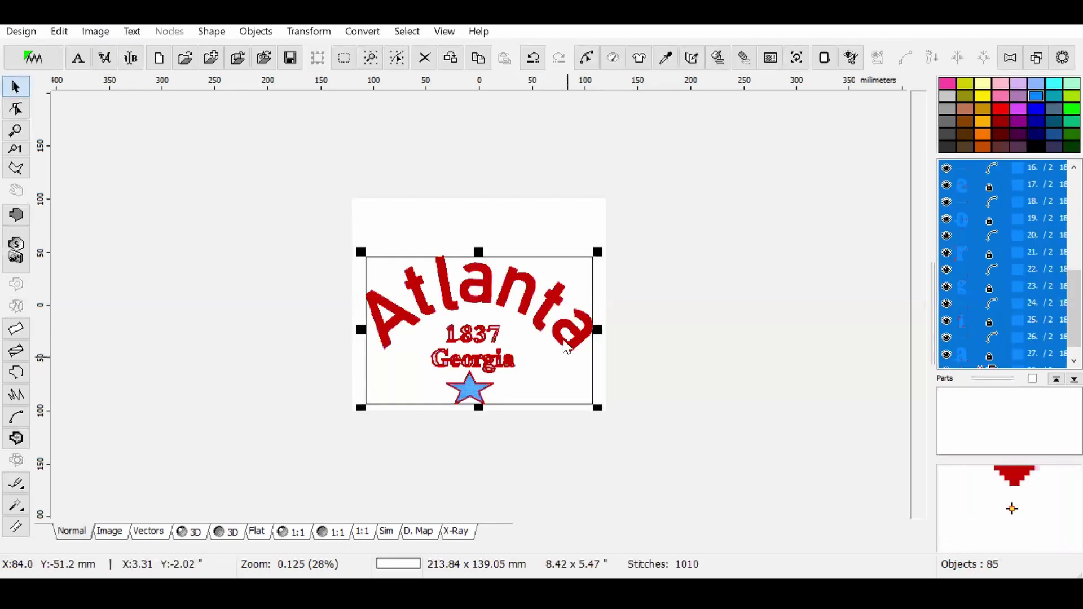
right_click(534, 278)
click(610, 135)
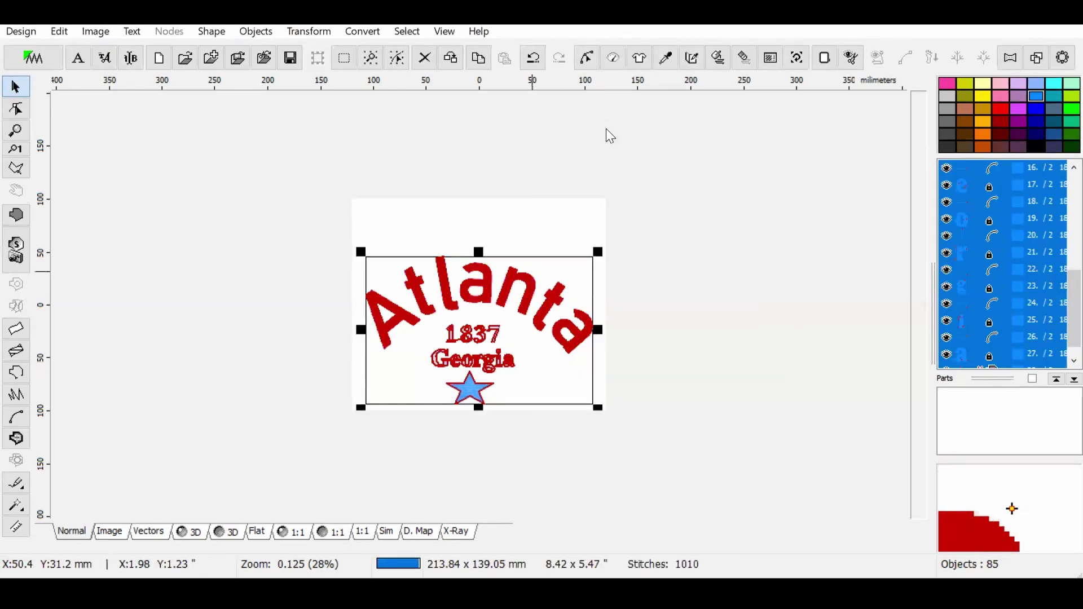
click(583, 220)
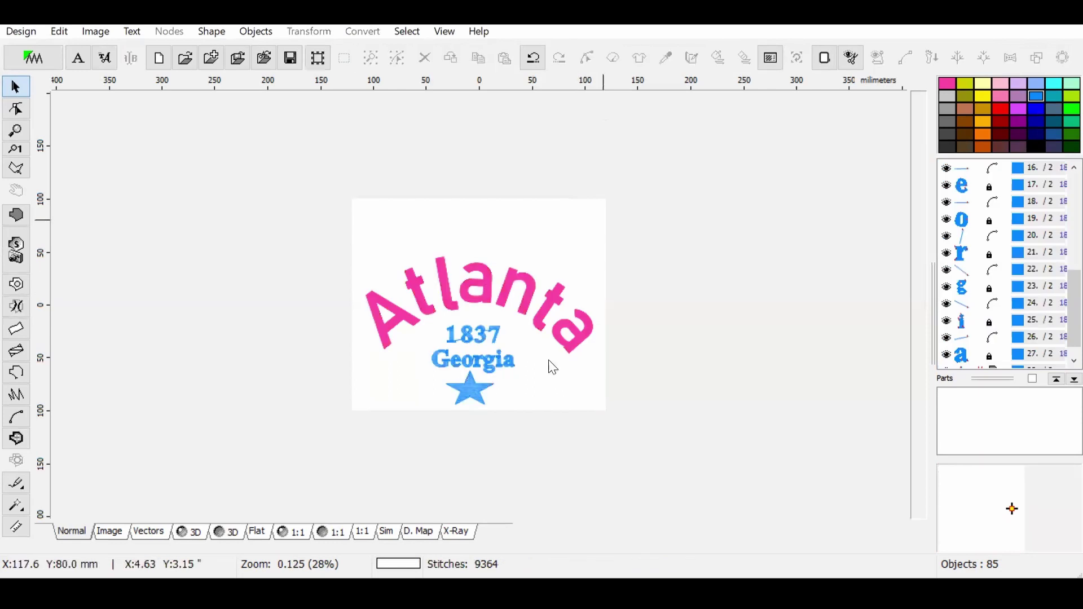